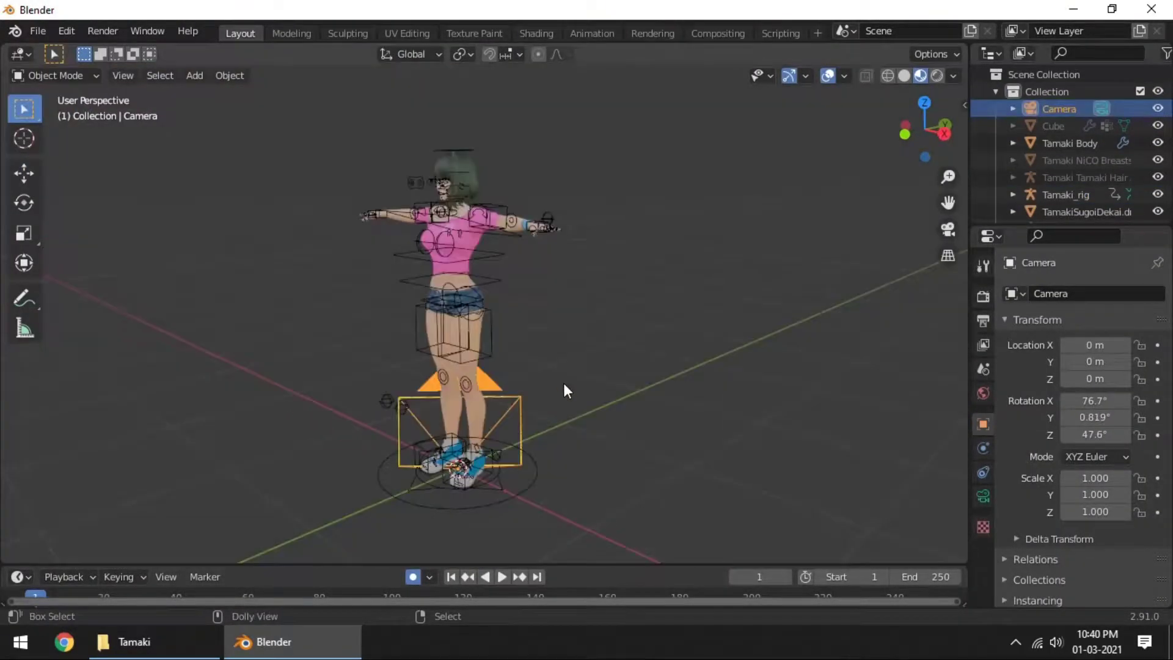
- Add a camera aligned to the current view and set the render resolution to 3801 × 4865 px
key("ctrl+alt+KP_0")
left_click(983, 321)
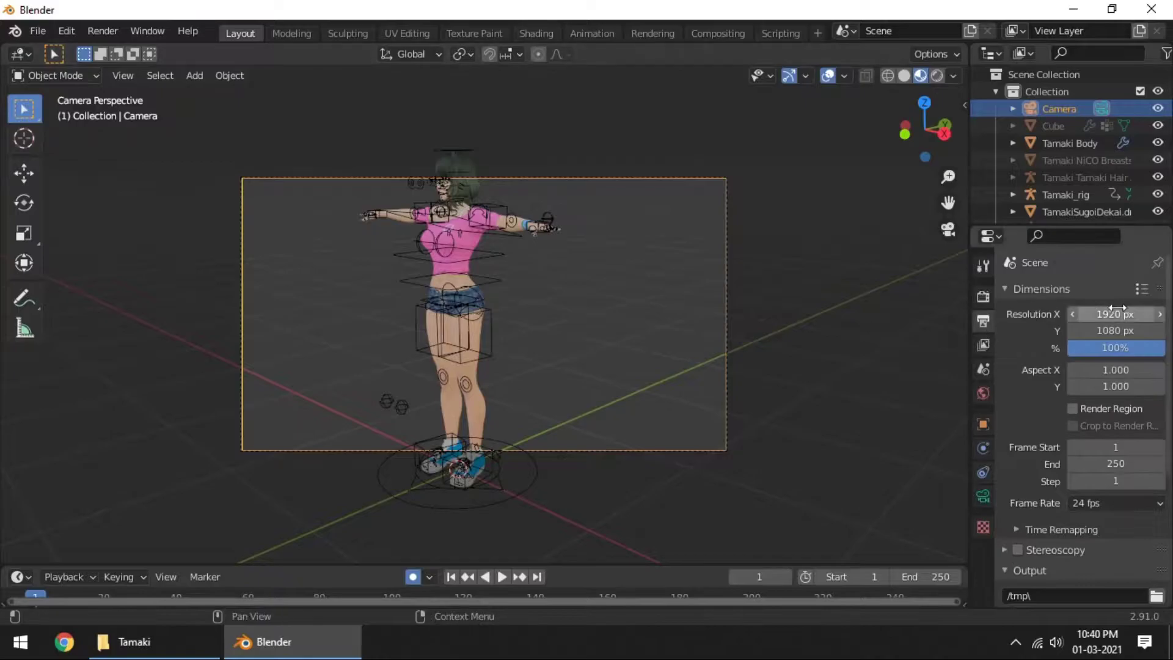
left_click_drag(1100, 331, 1137, 331)
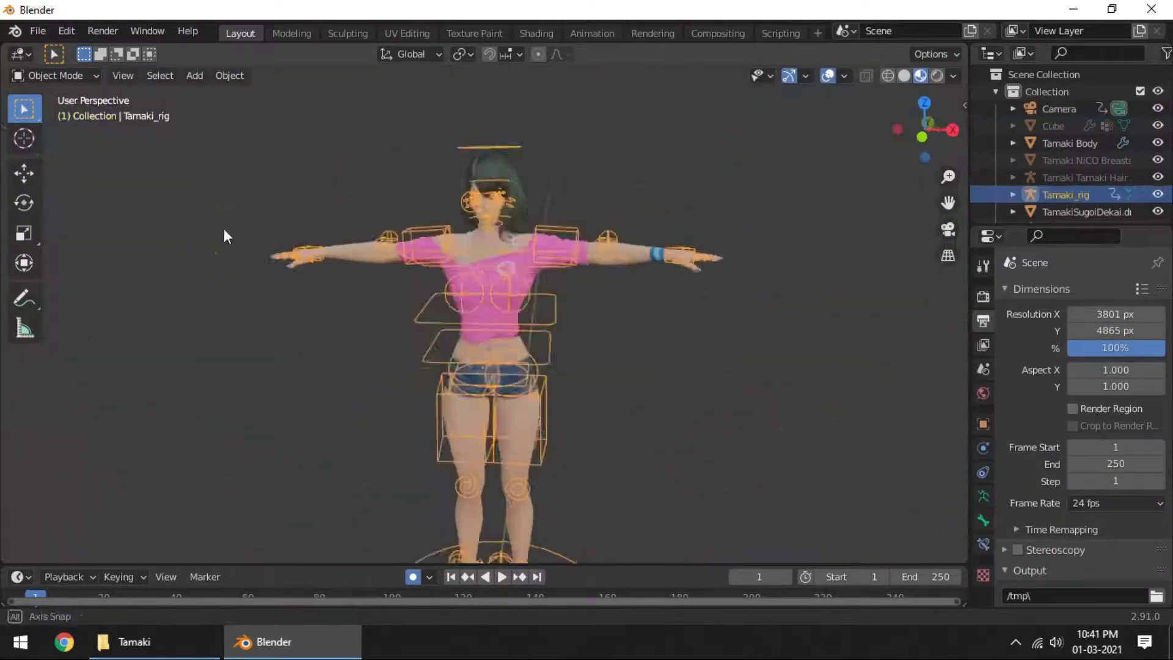
- Rotate Tamaki's right hand bone up so it rests near her face
scroll(353, 391, "up", 3)
left_click(24, 202)
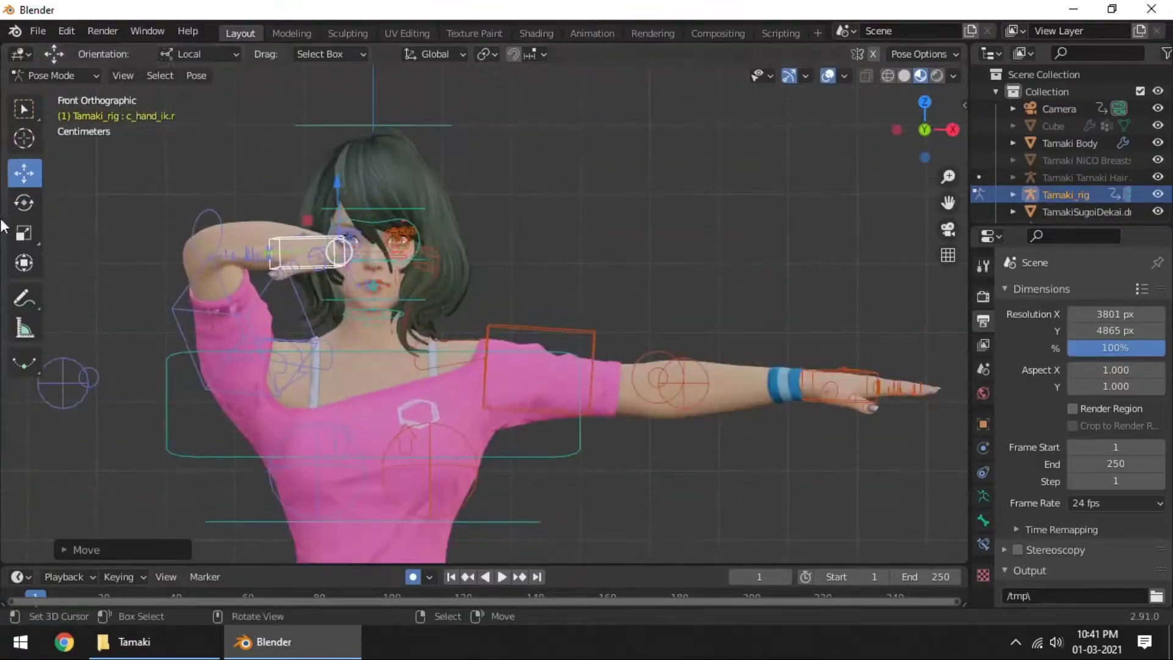
left_click_drag(364, 272, 315, 229)
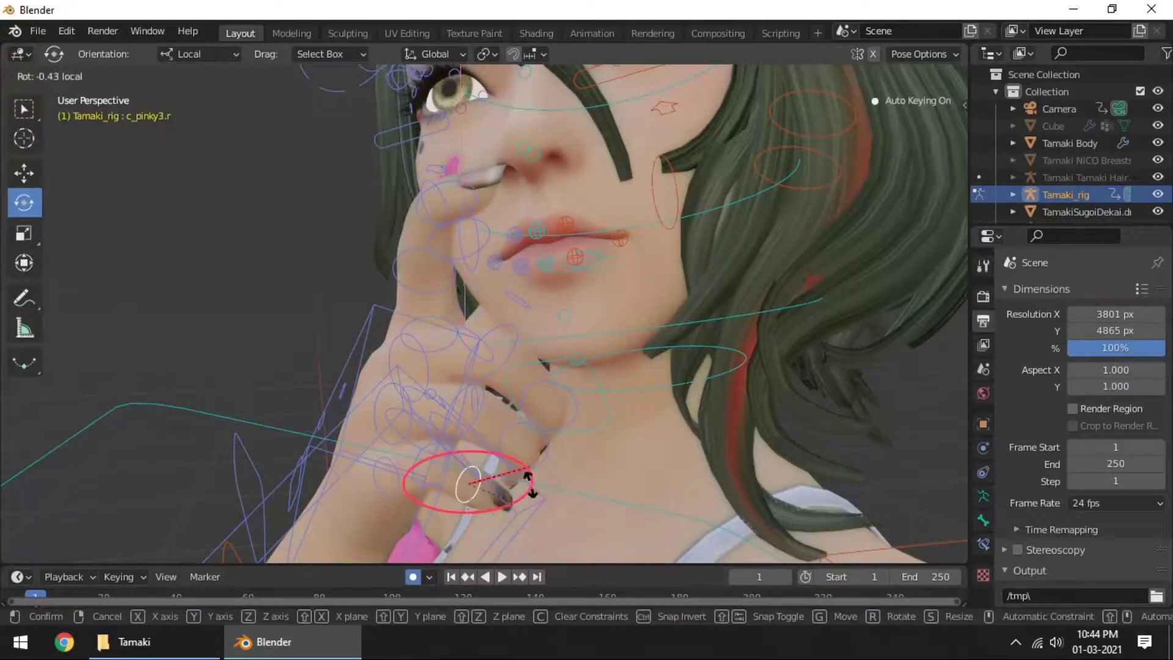
left_click(529, 482)
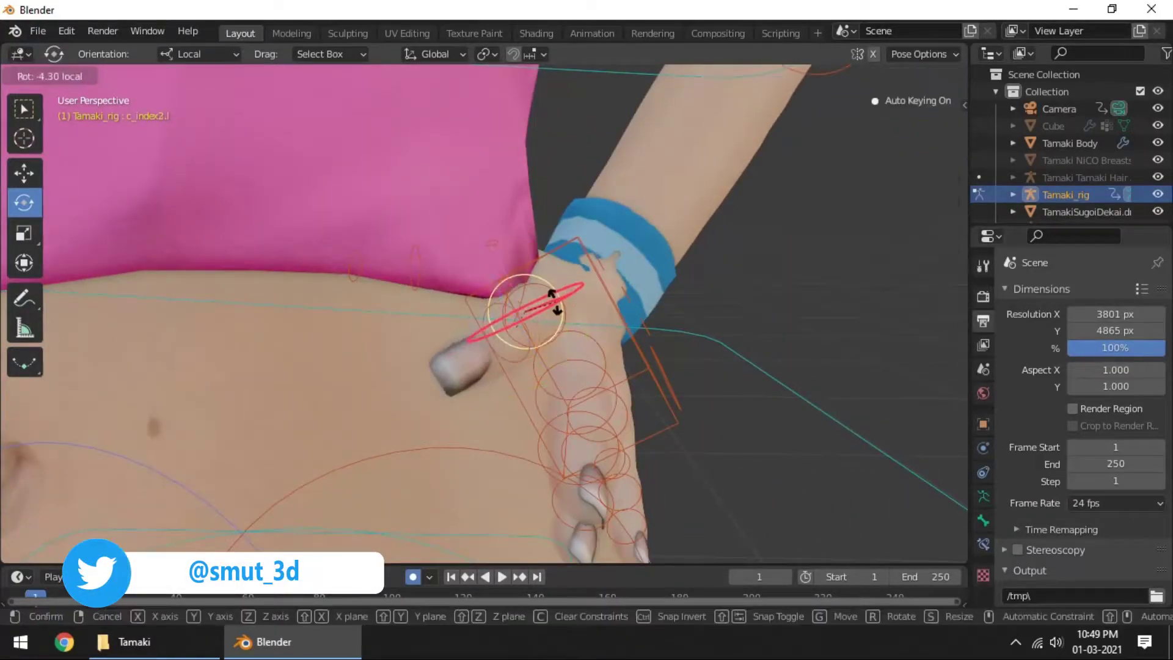
- Curl the left middle, ring and pinky finger joints against her hip and adjust the head's rotation
left_click(489, 385)
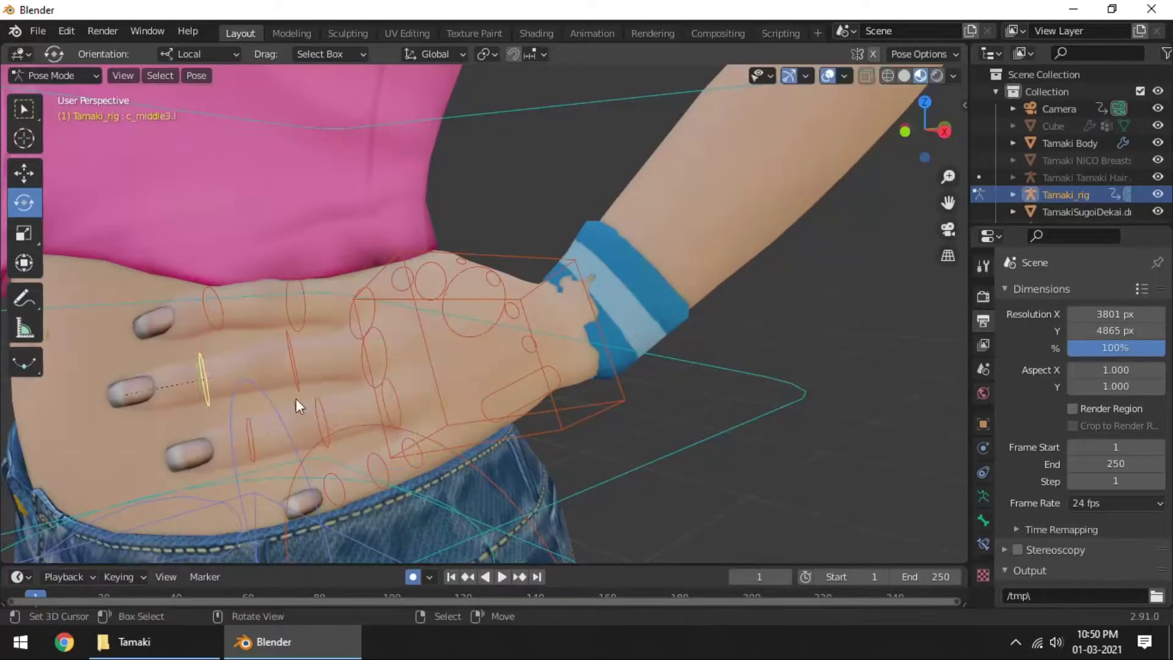
left_click(406, 380)
key("r")
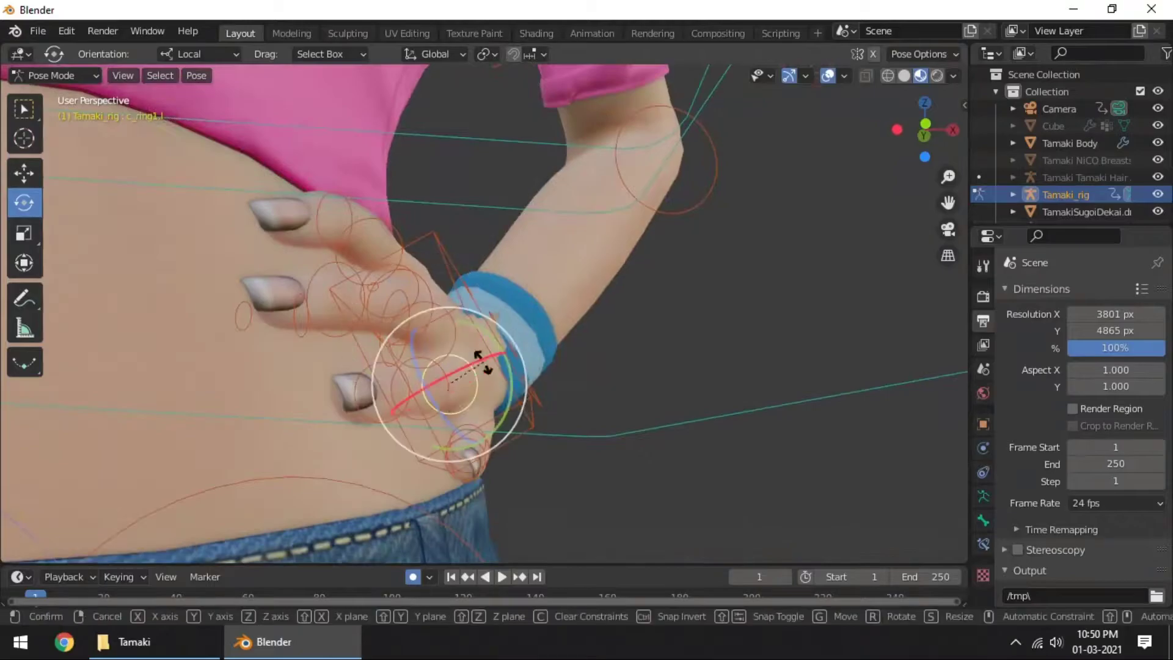
left_click(405, 363)
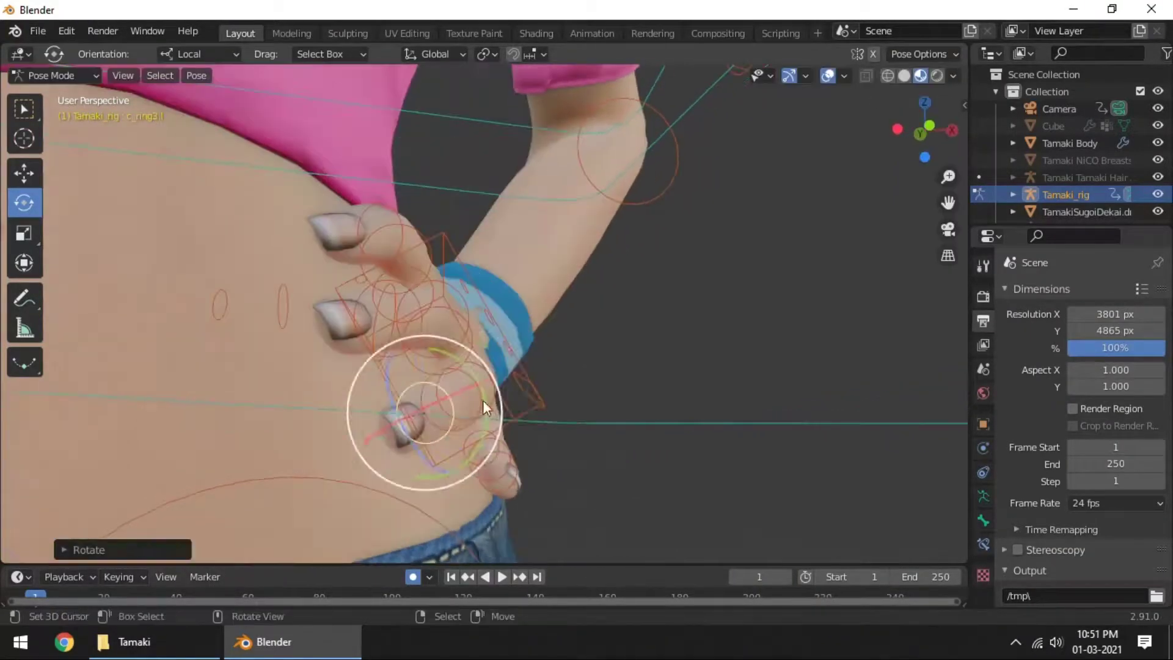
left_click(501, 374)
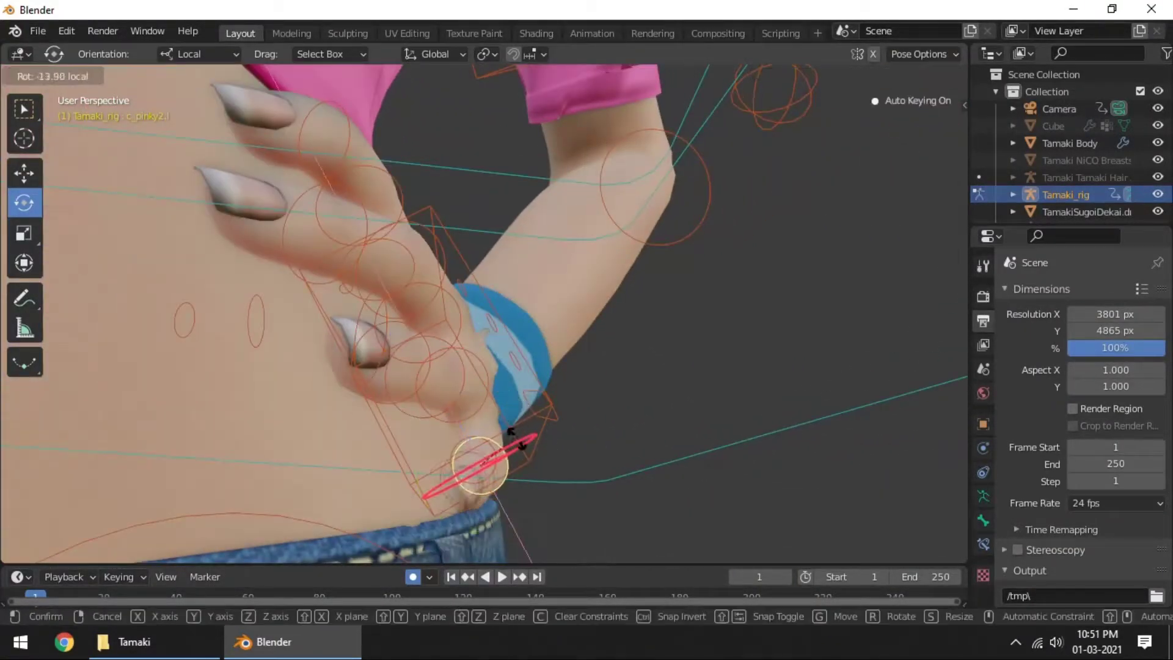
middle_click_drag(657, 398, 180, 363)
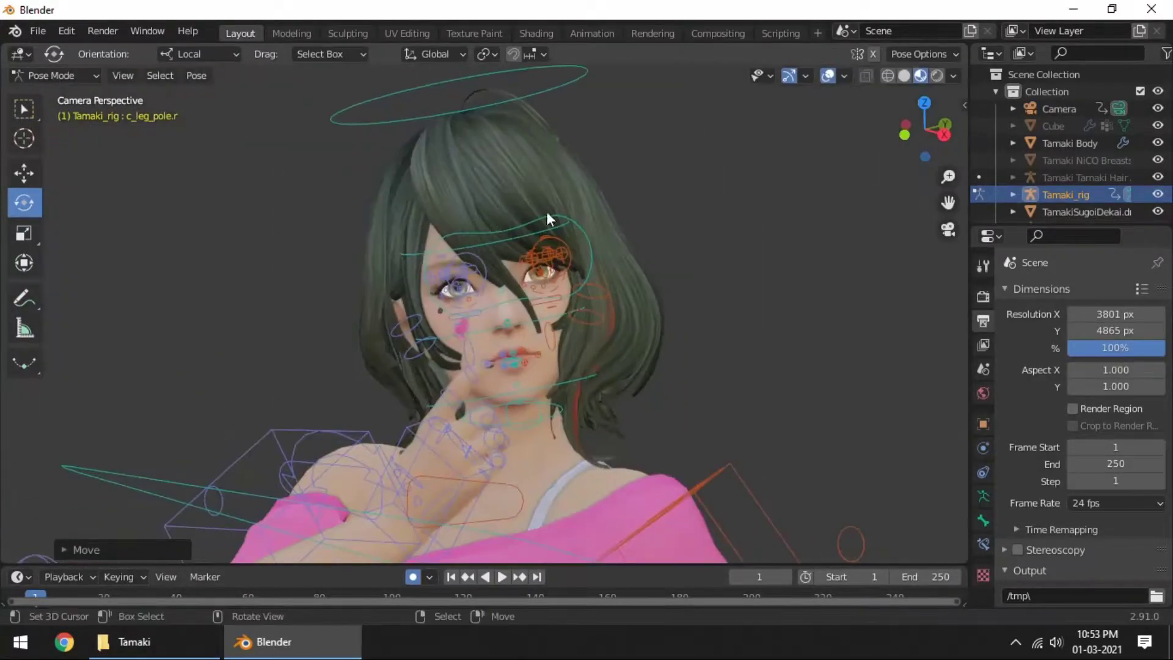
left_click_drag(538, 367, 562, 327)
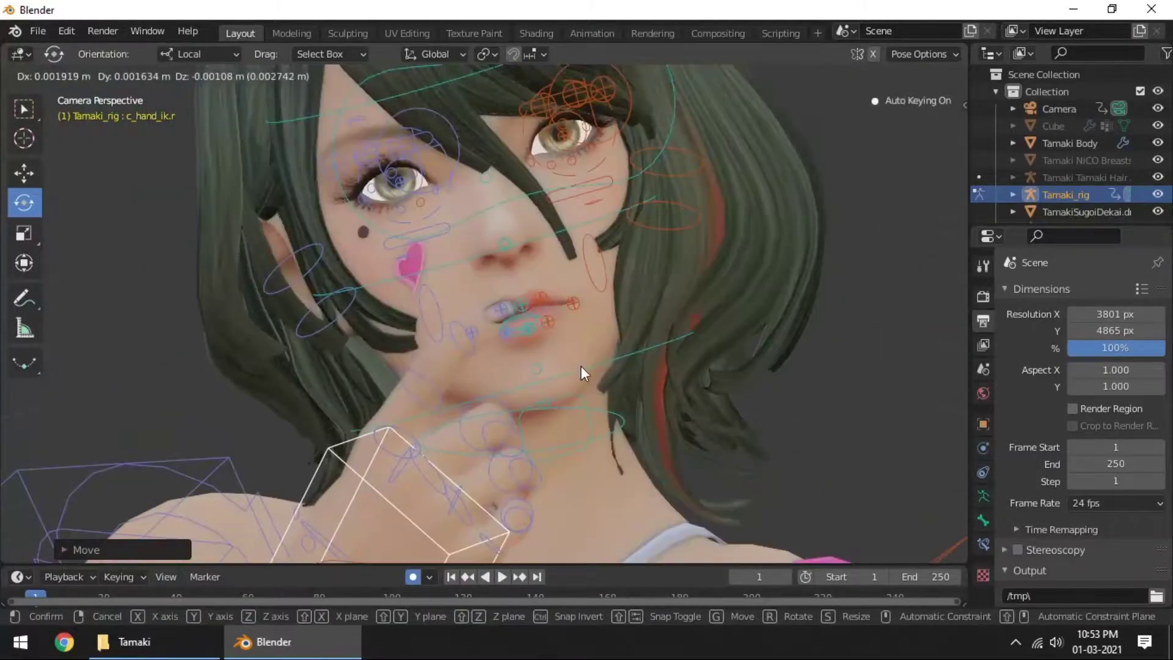
- Save the scene as tamaki Poses.blend
key("ctrl+shift+s")
type("ta")
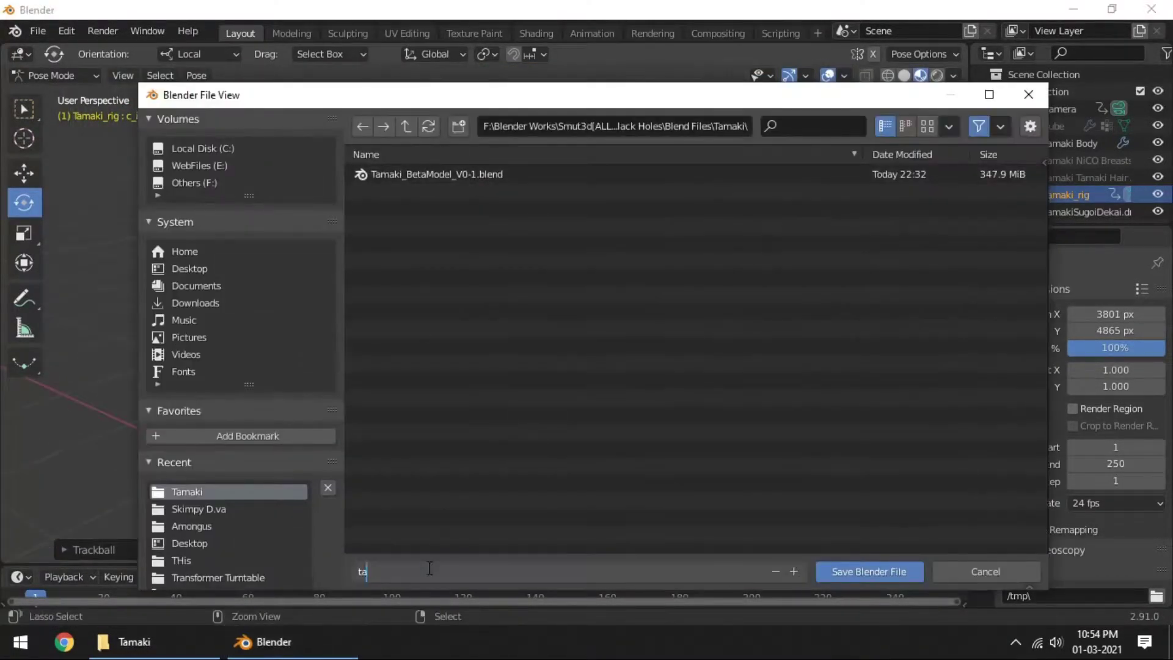
key("Return")
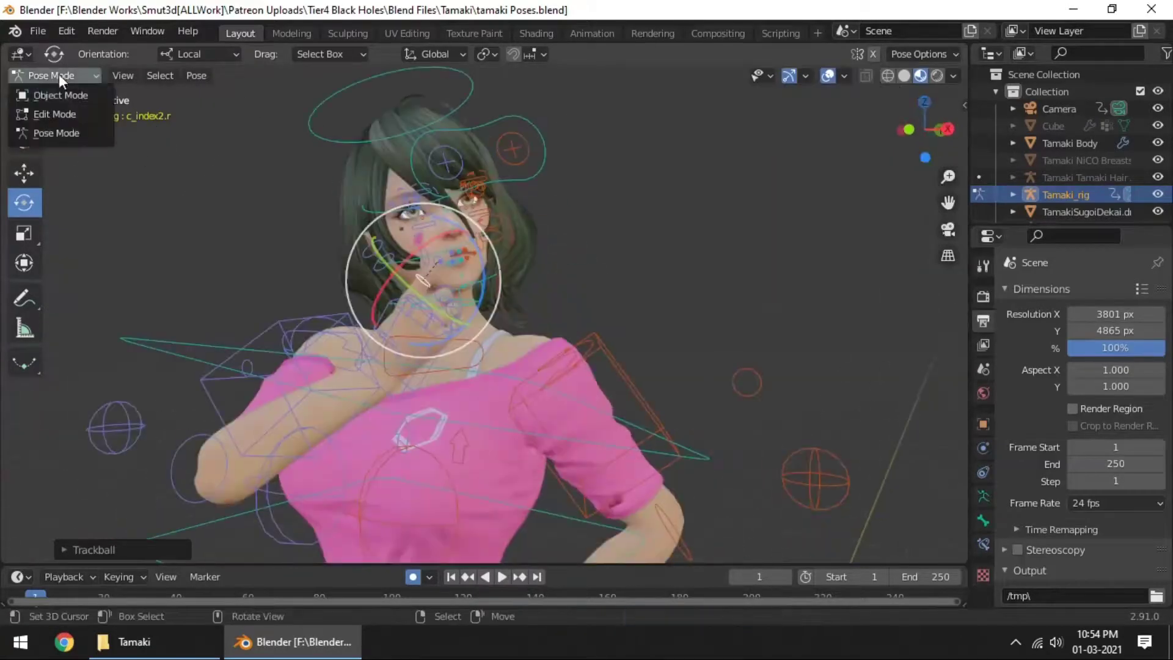
- Hide the rig and set Tamaki Body's shape keys, including MouthO 0.6 and CheeksPuff 0.1
scroll(1088, 159, "down", 1)
left_click(1158, 173)
left_click(983, 544)
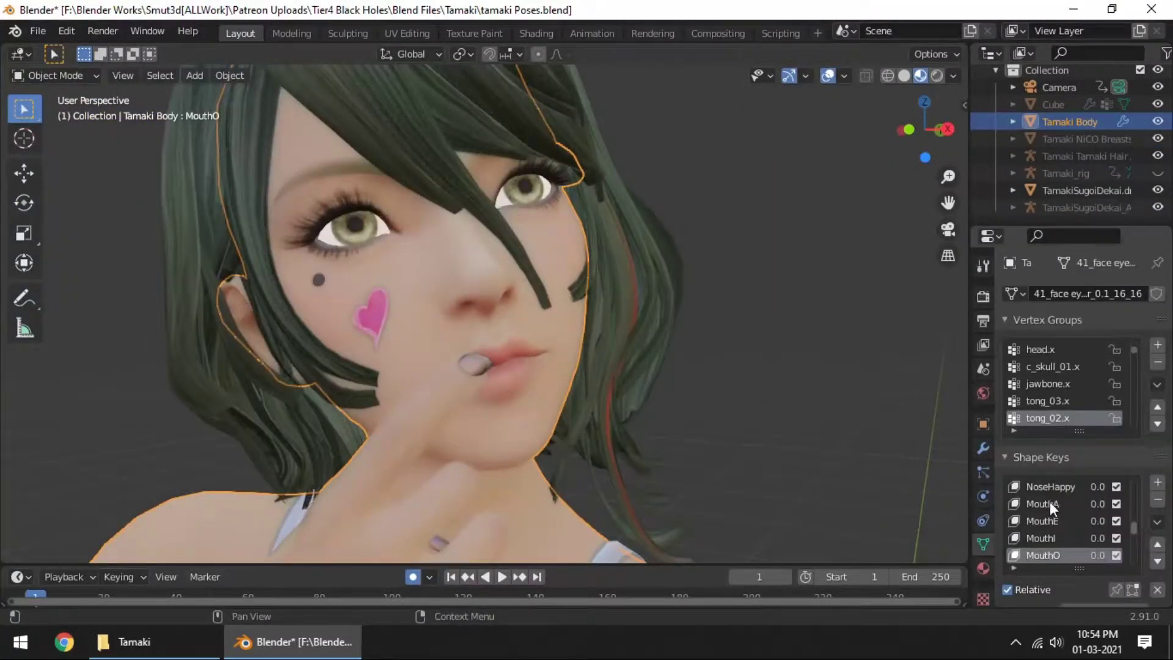
scroll(1061, 529, "down", 3)
left_click_drag(1088, 542, 1106, 542)
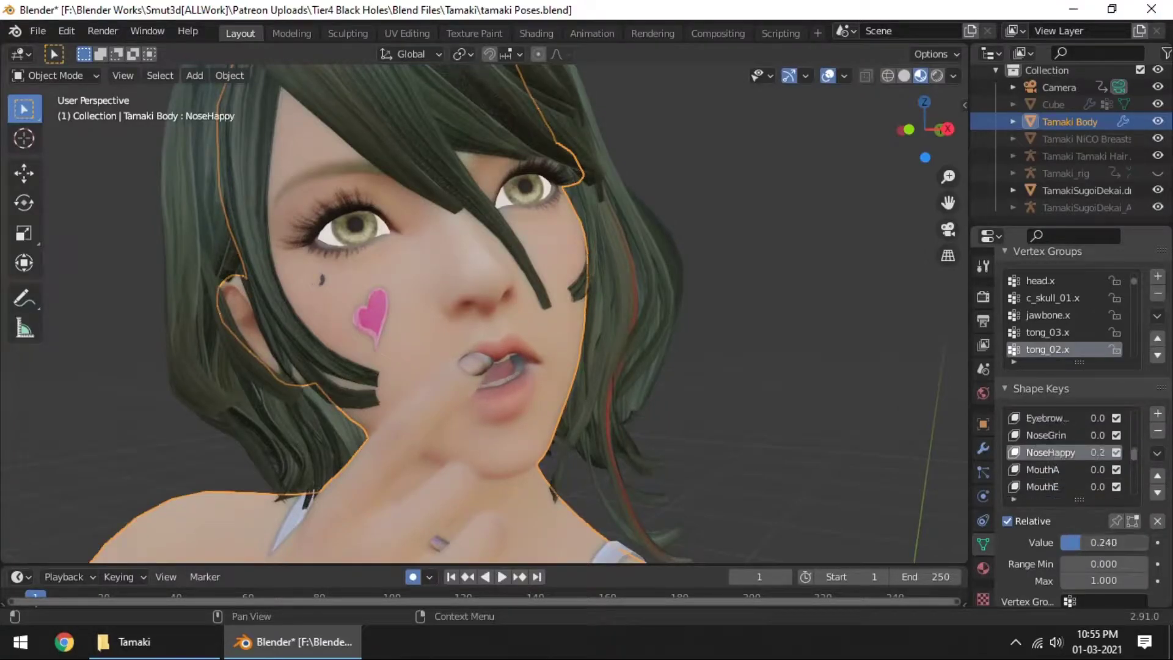
scroll(1065, 467, "up", 5)
left_click(1065, 454)
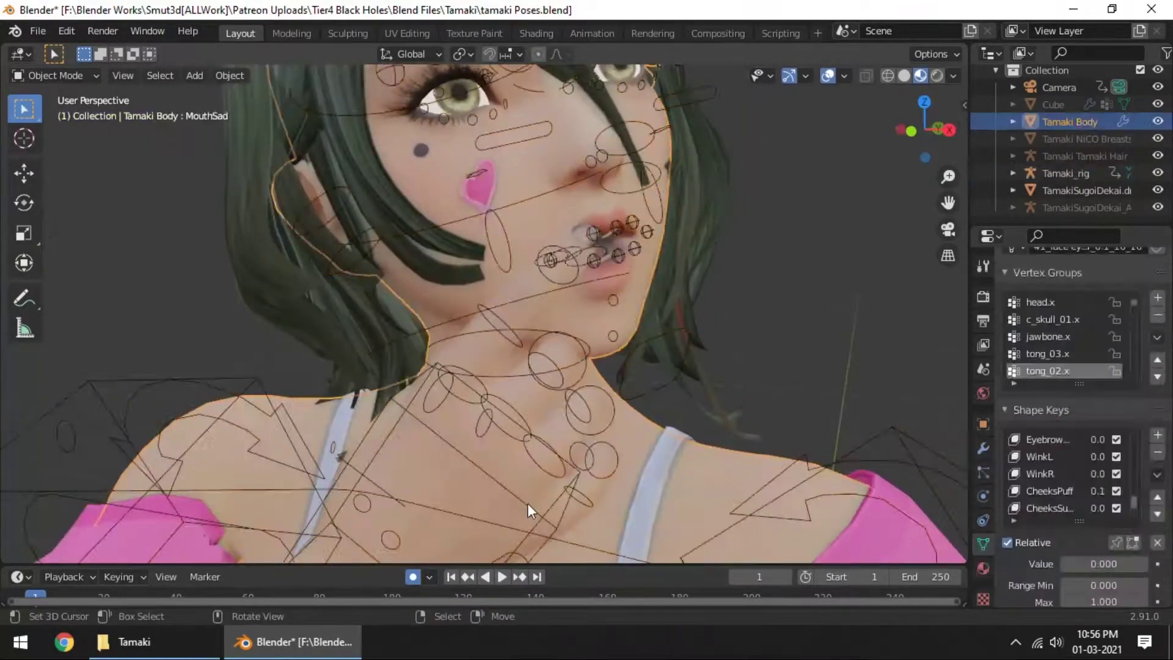
- Move the right hand control and curl the right index fingertip
key("g")
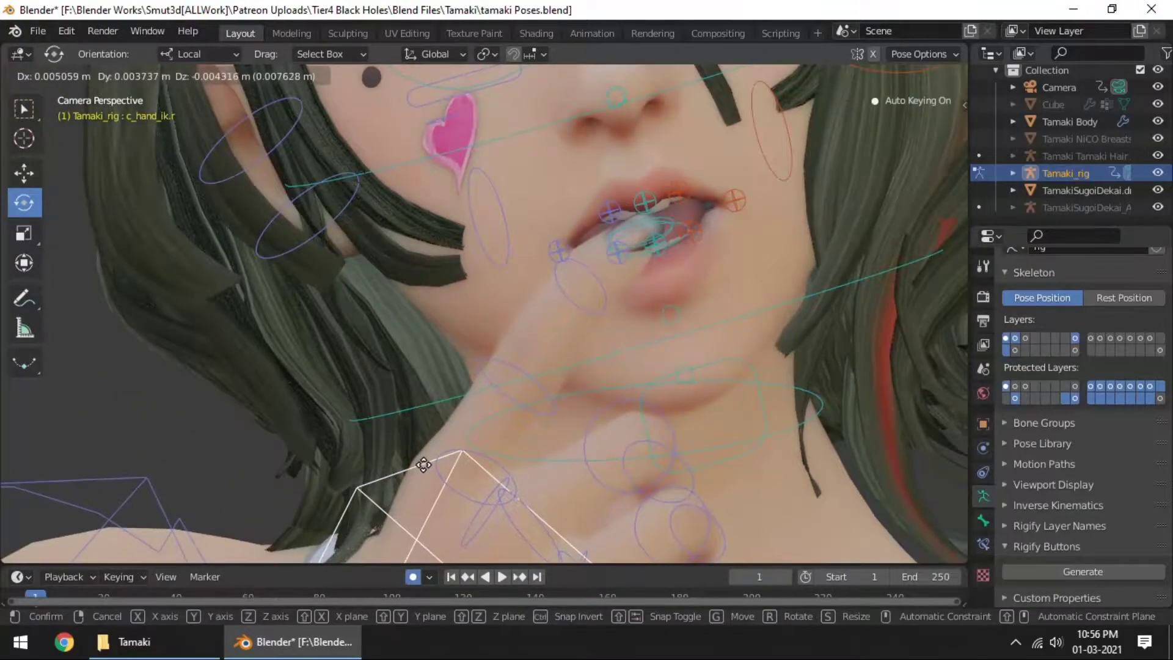
left_click(424, 465)
key("KP_0")
key("KP_0")
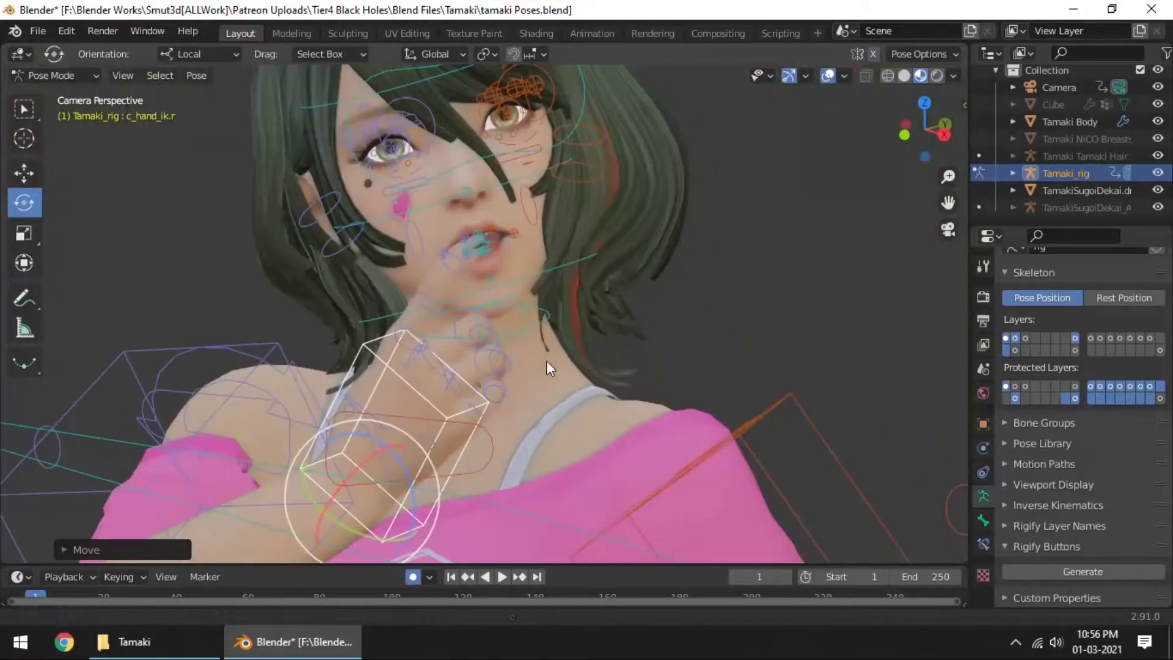
key("KP_3")
scroll(534, 359, "up", 3)
left_click(445, 391)
key("r")
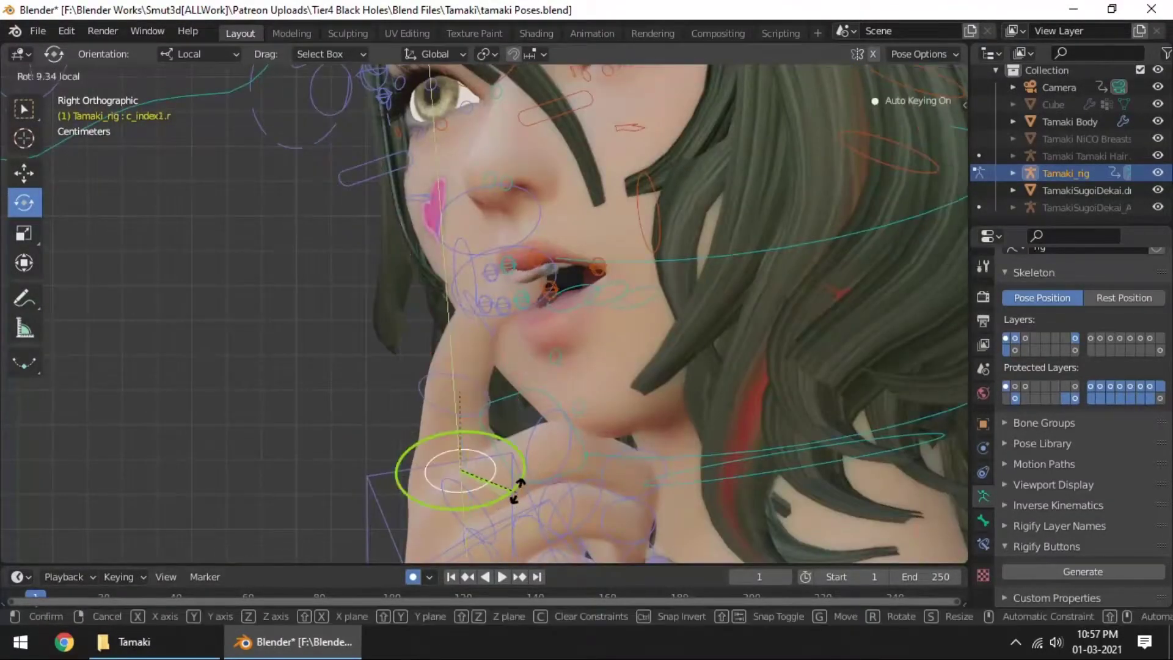
left_click(480, 353)
- Rotate the right index finger's middle joint
key("KP_0")
scroll(614, 343, "down", 1)
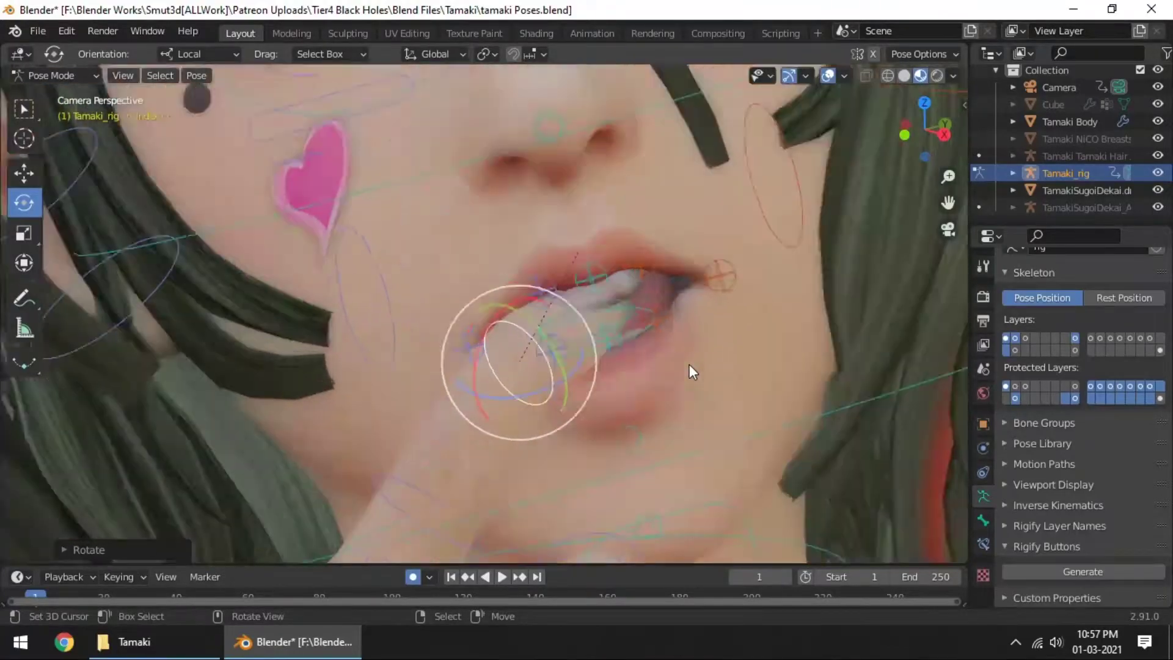
scroll(689, 364, "down", 2)
left_click(448, 458)
key("r")
left_click(468, 419)
- Move the right hand closer to her mouth, checking from front and side views
left_click_drag(380, 385, 511, 303)
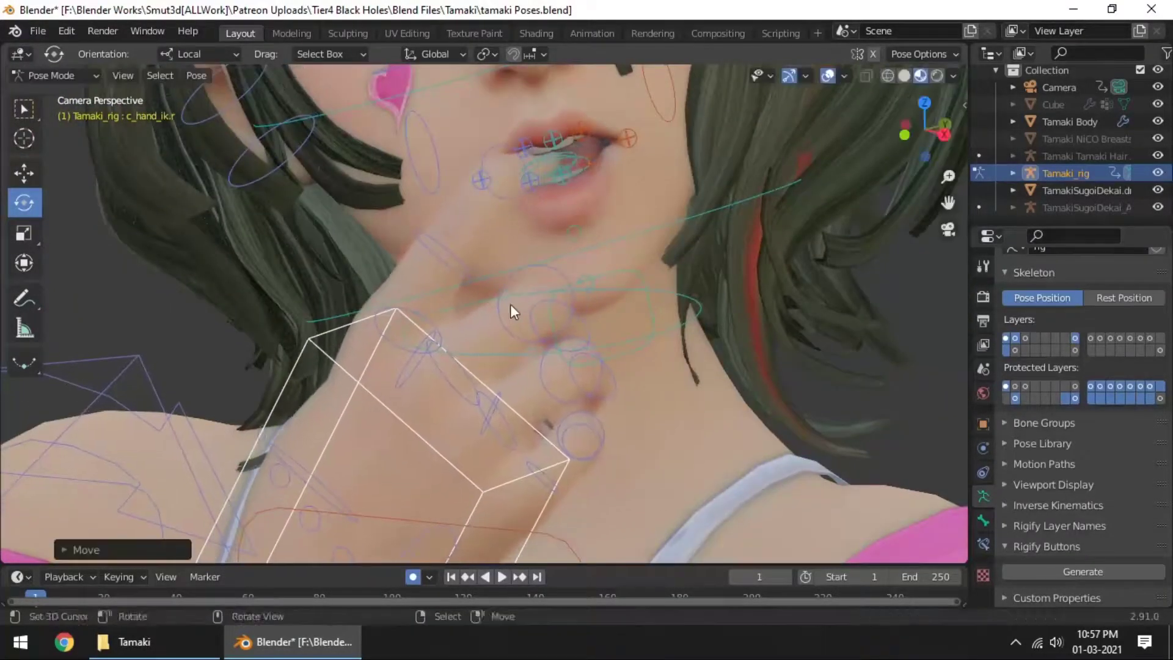
key("KP_3")
key("g")
key("KP_1")
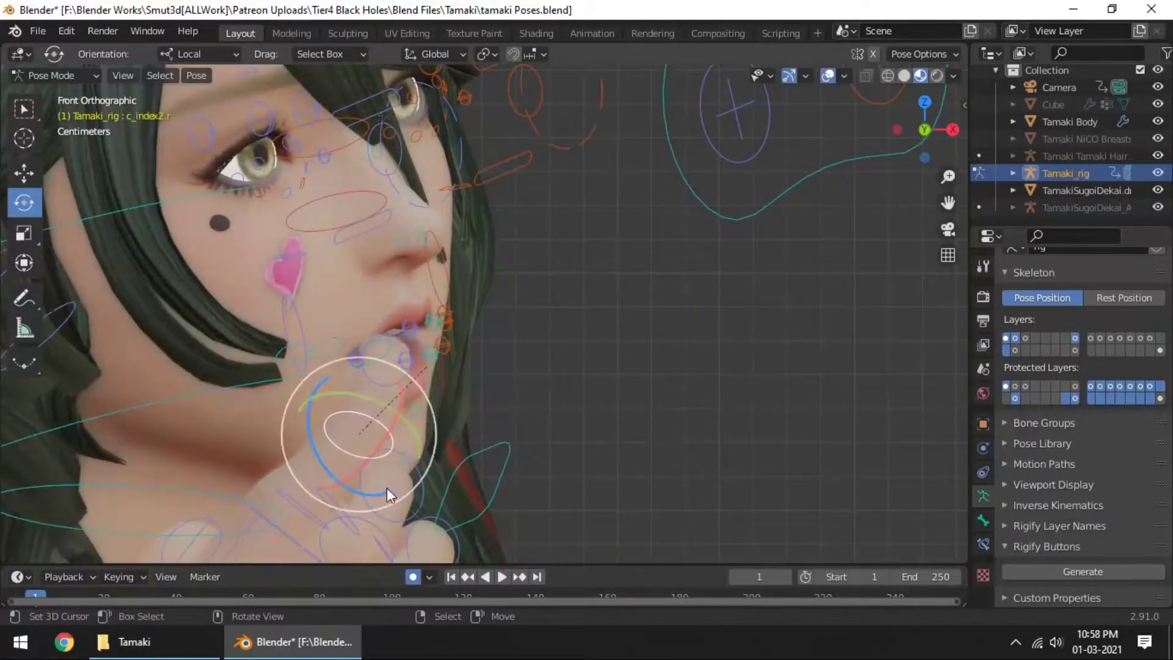
left_click(406, 438)
key("KP_0")
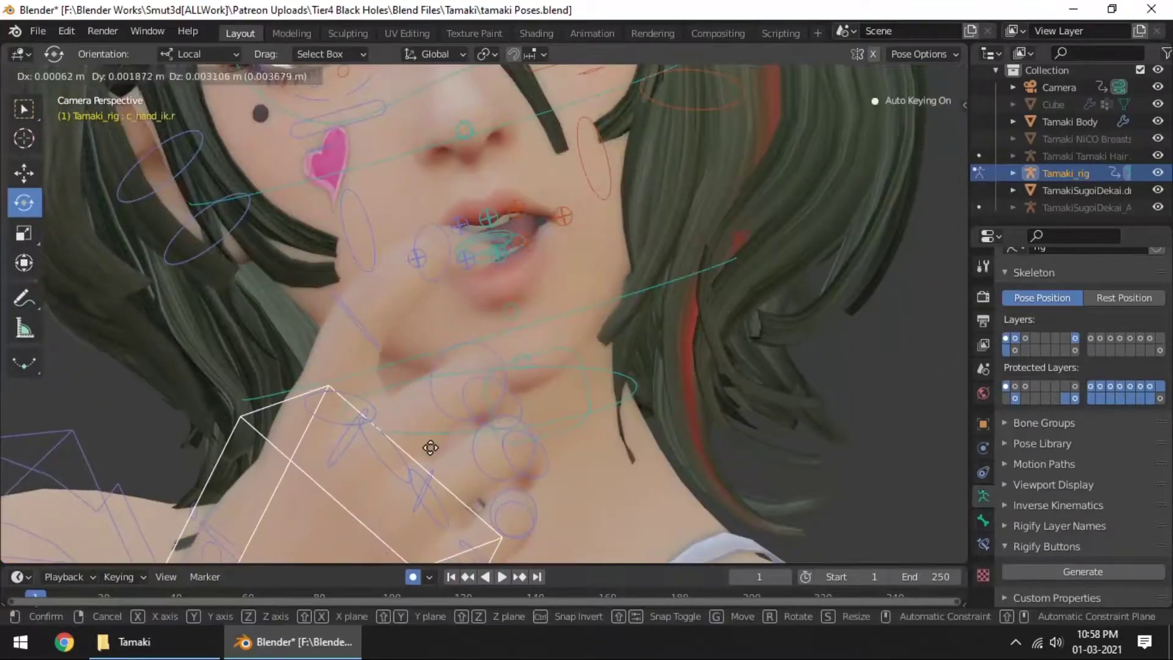
left_click(430, 440)
- Rotate the lower spine control to adjust her torso
key("KP_3")
middle_click_drag(516, 322, 639, 420)
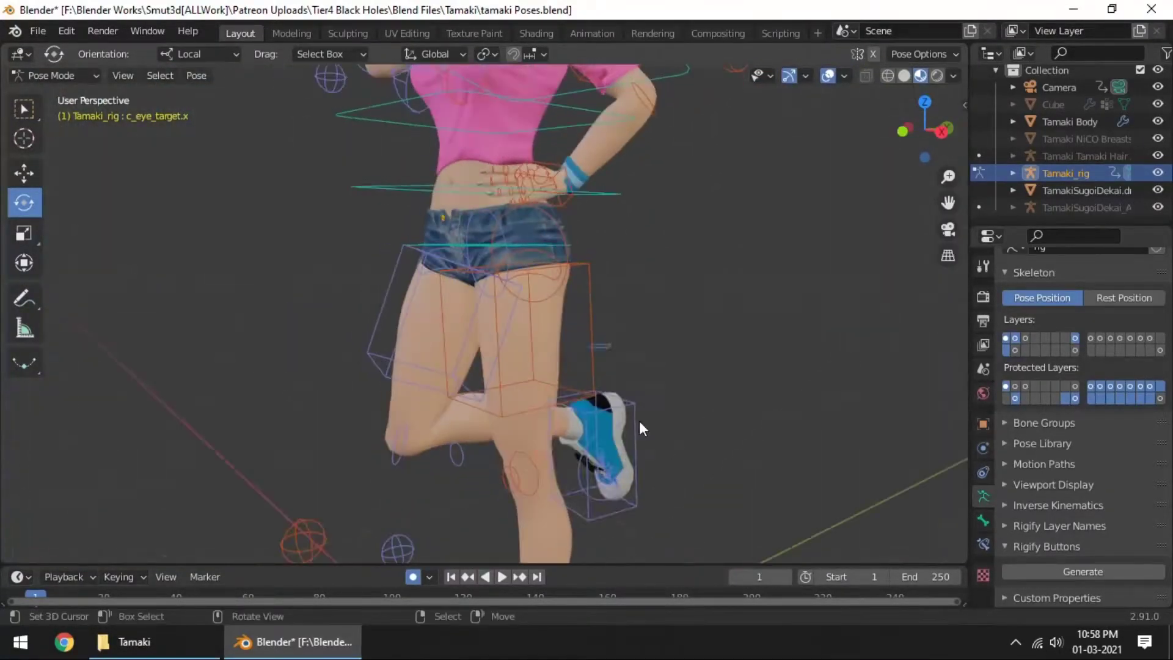
left_click(531, 330)
key("KP_0")
scroll(630, 344, "down", 3)
left_click(471, 283)
key("r")
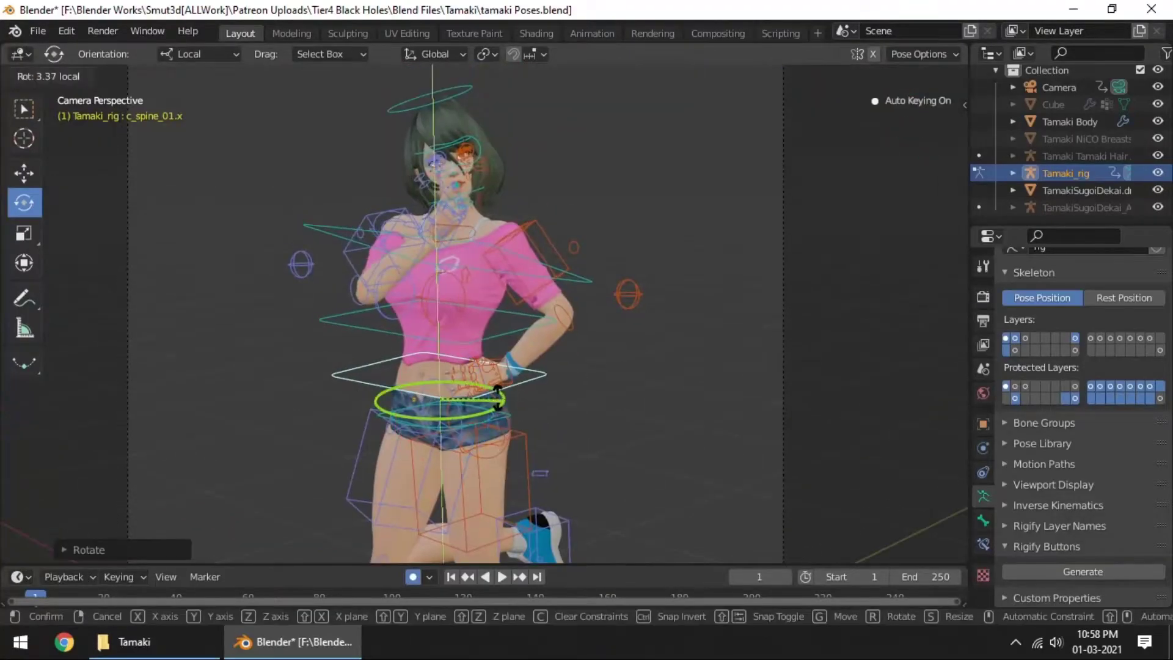
left_click(495, 403)
- Reposition the eye target and move the lip control c_lips_smile.l
scroll(499, 526, "up", 3)
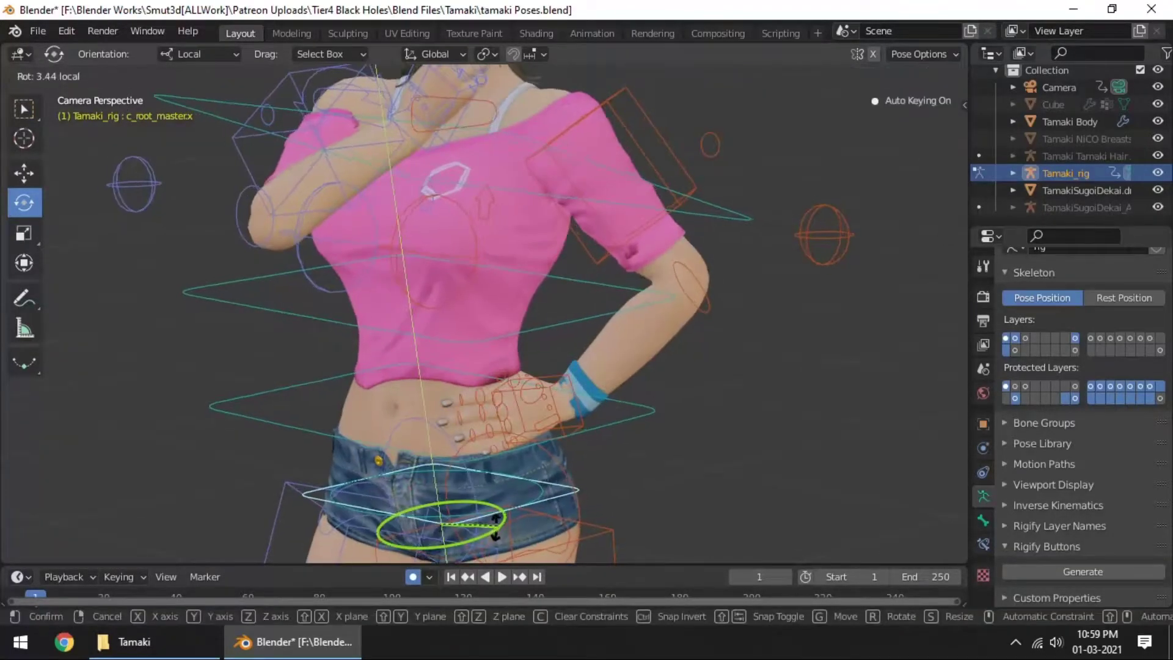
scroll(553, 297, "up", 4)
left_click(679, 250)
scroll(565, 337, "up", 4)
left_click(564, 334)
key("g")
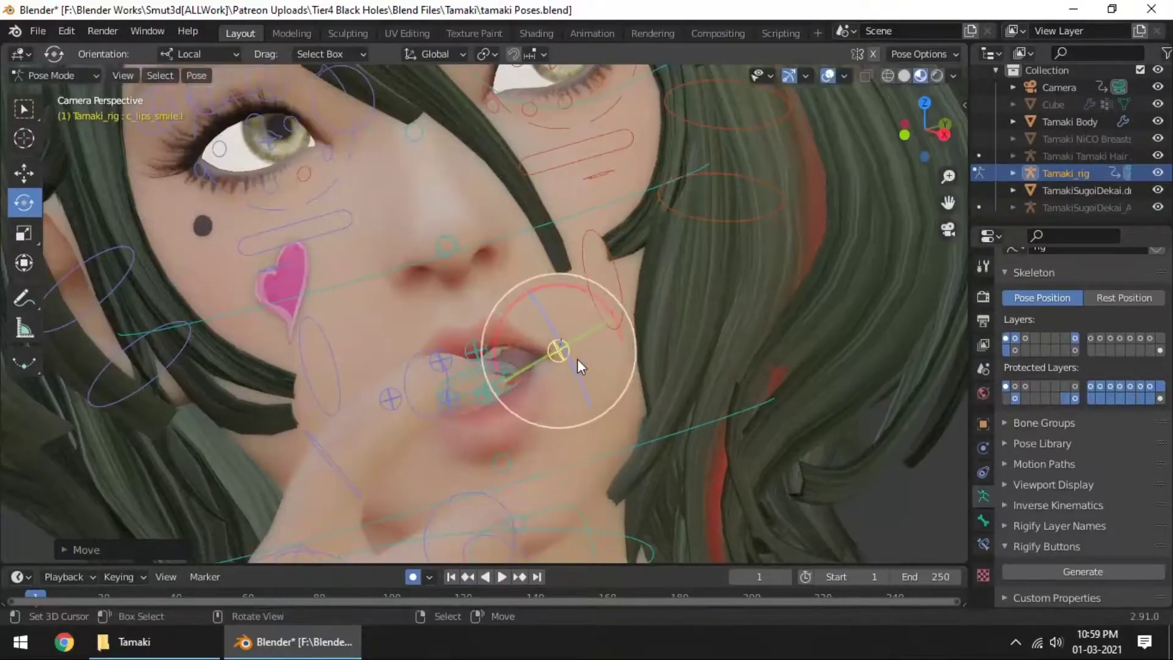
key("ctrl+Tab")
key("h")
scroll(509, 432, "up", 2)
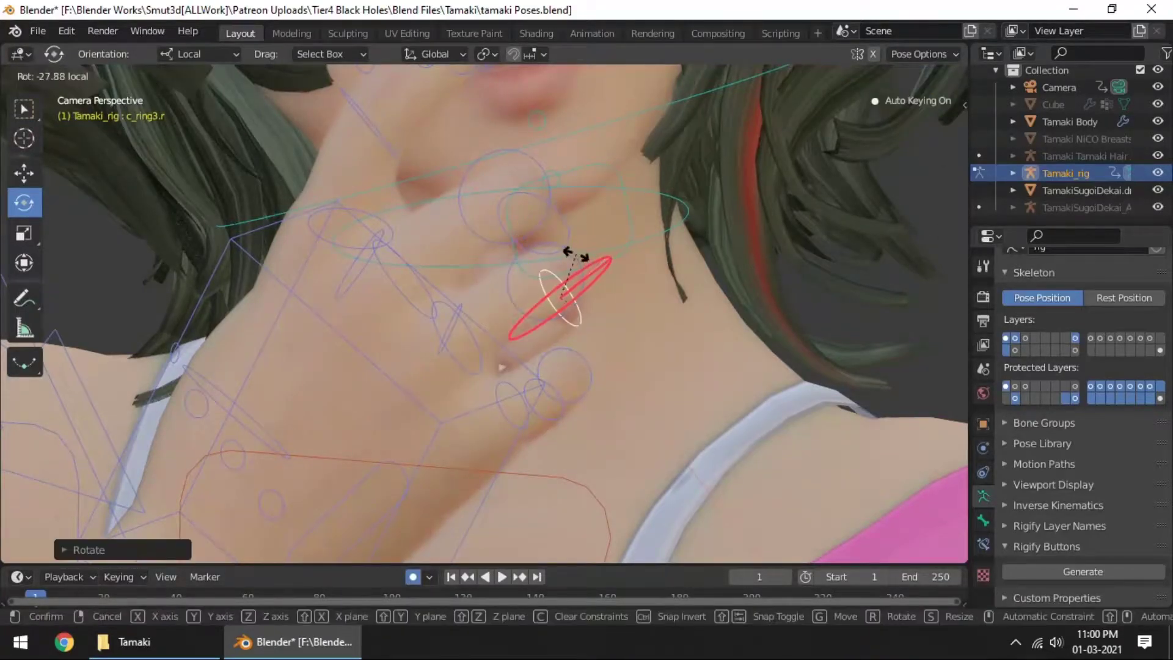
- Curl the right ring finger and rotate the thumb bone c_thumb1.r against her chin
key("KP_3")
key("KP_Decimal")
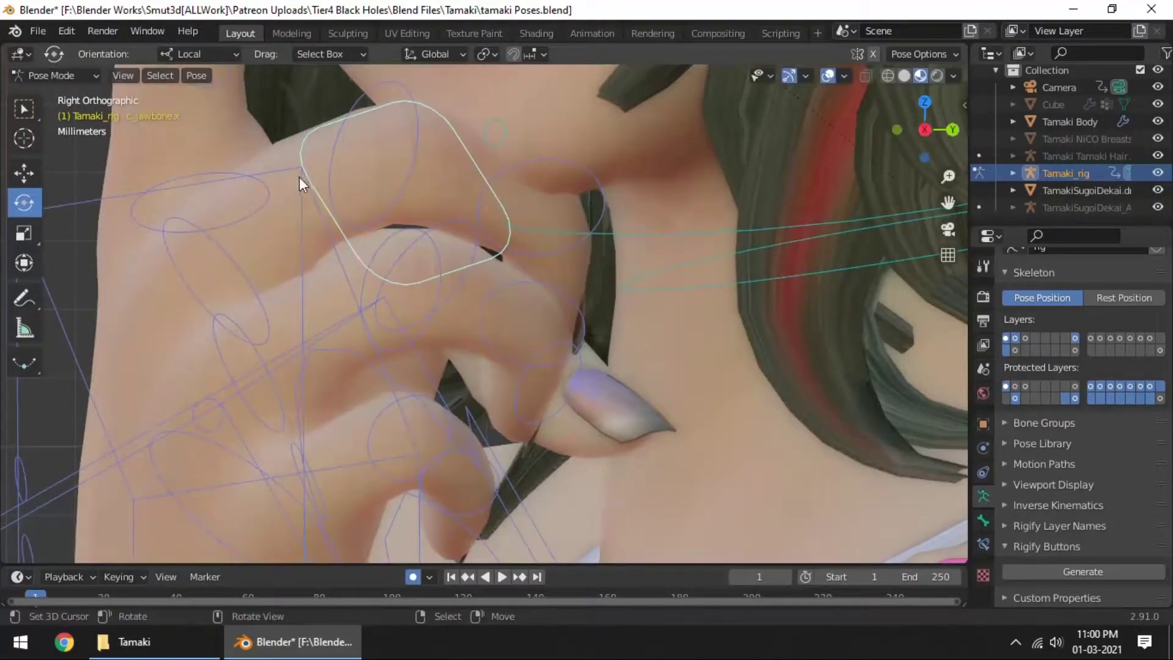
left_click_drag(436, 134, 438, 156)
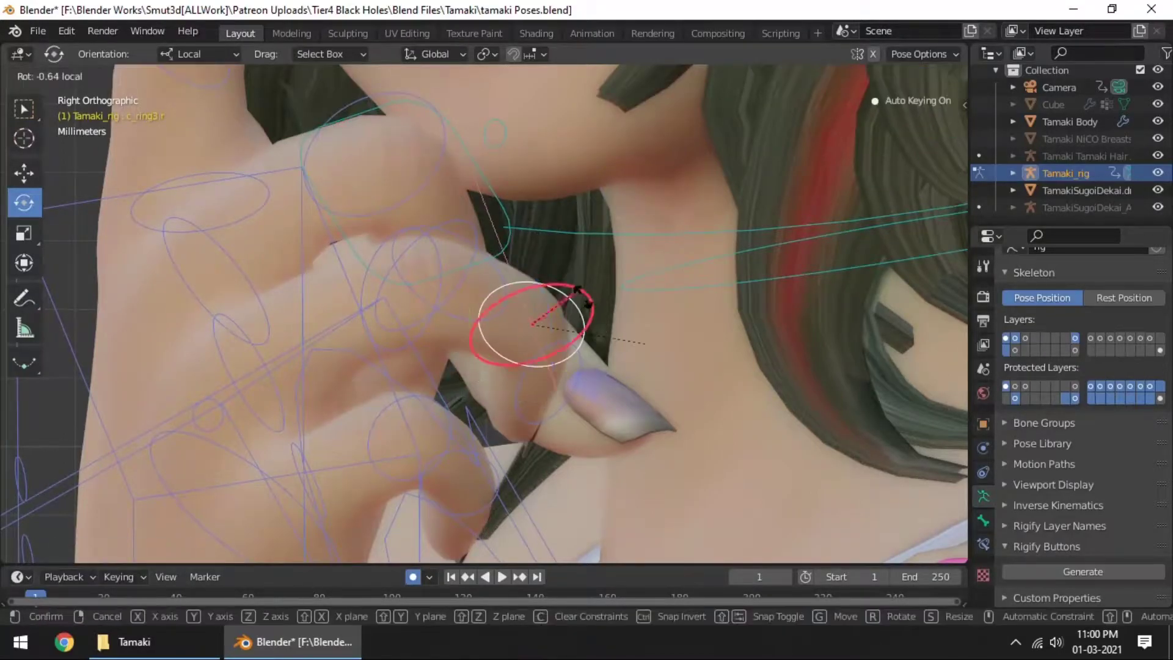
left_click_drag(579, 293, 581, 294)
middle_click_drag(580, 295, 464, 436)
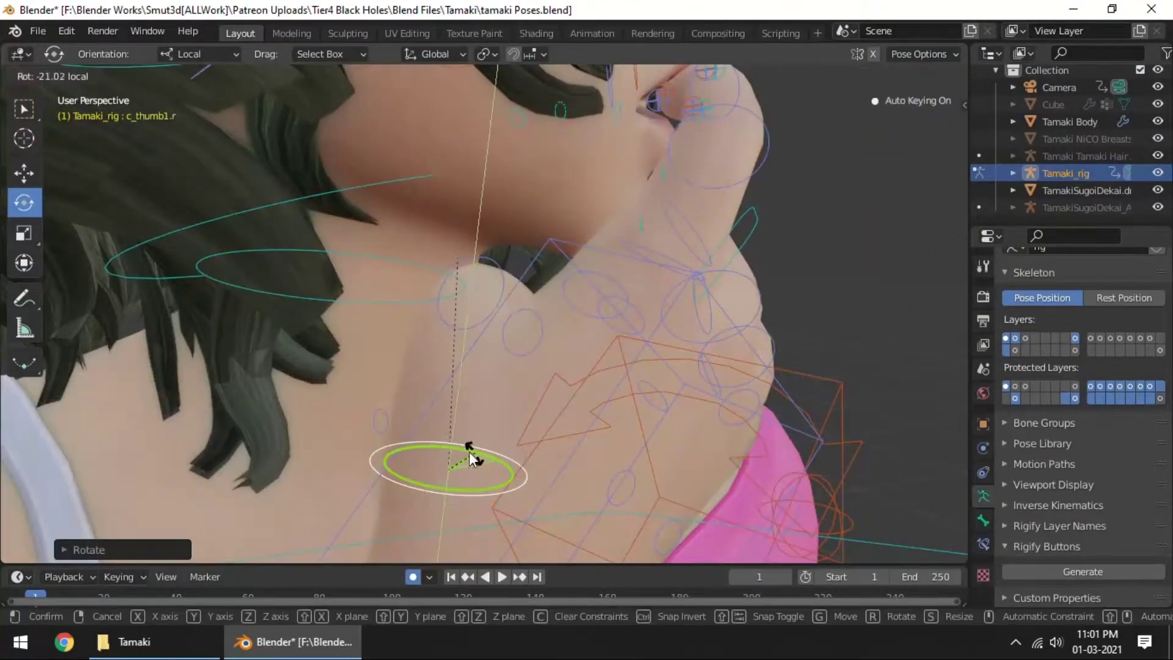
mouse_move(501, 283)
middle_mouse_down()
mouse_move(427, 331)
mouse_move(570, 338)
mouse_move(464, 428)
middle_mouse_up()
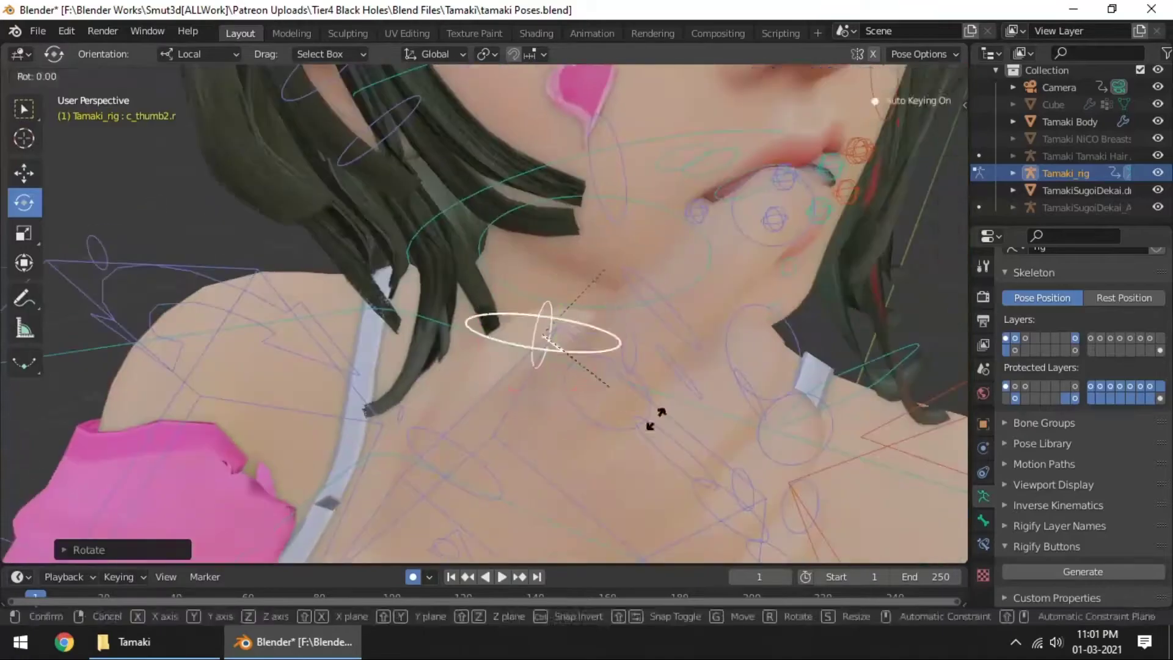
left_click(456, 459)
left_click_drag(407, 421, 411, 416)
left_click(410, 416)
- Save the blend file, then add a point light and position it from the top view
middle_click_drag(611, 401, 761, 299)
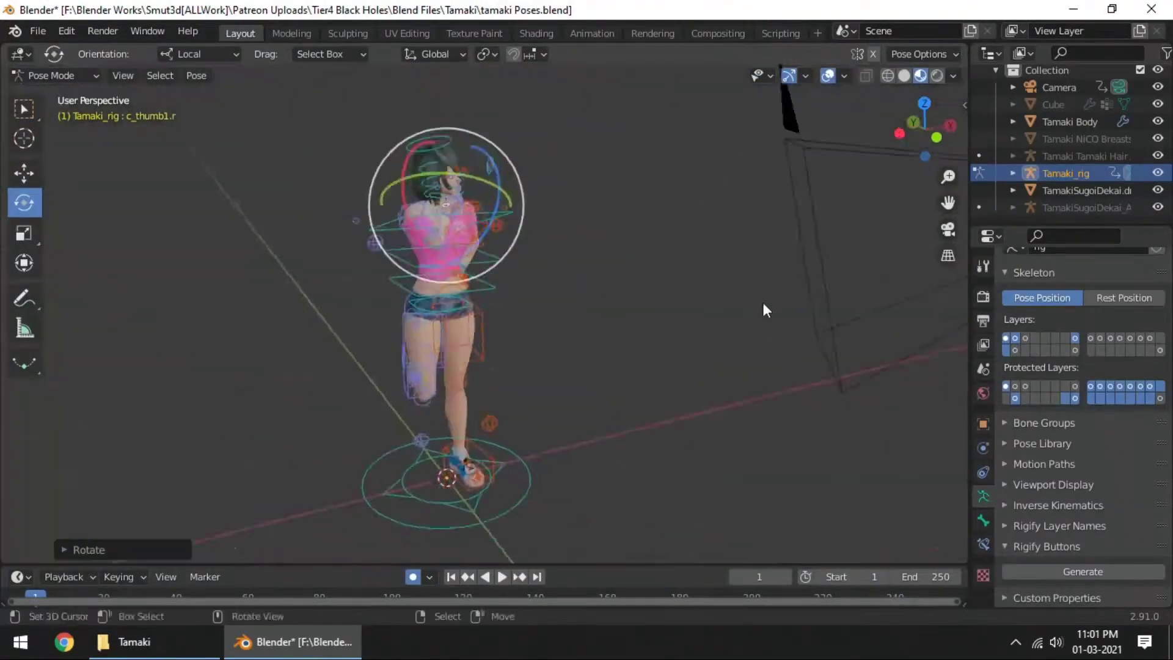
key("ctrl+s")
key("ctrl+Tab")
key("shift+a")
left_click(617, 278)
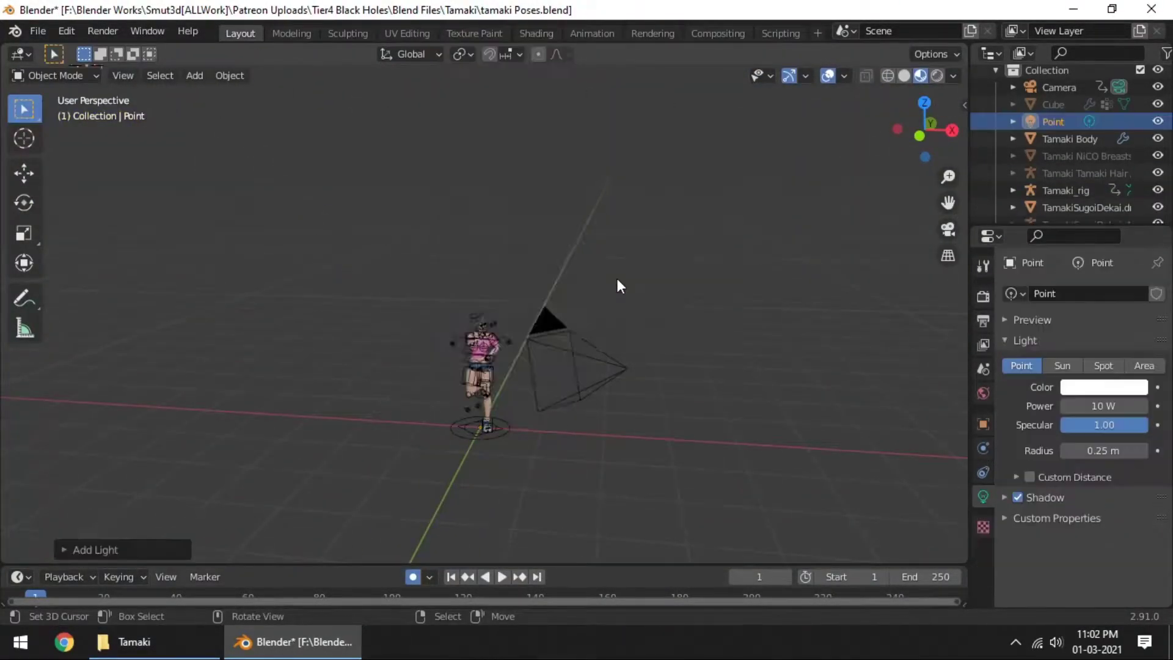
key("g")
left_click(527, 318)
scroll(527, 318, "up", 5)
key("KP_0")
key("KP_7")
key("g")
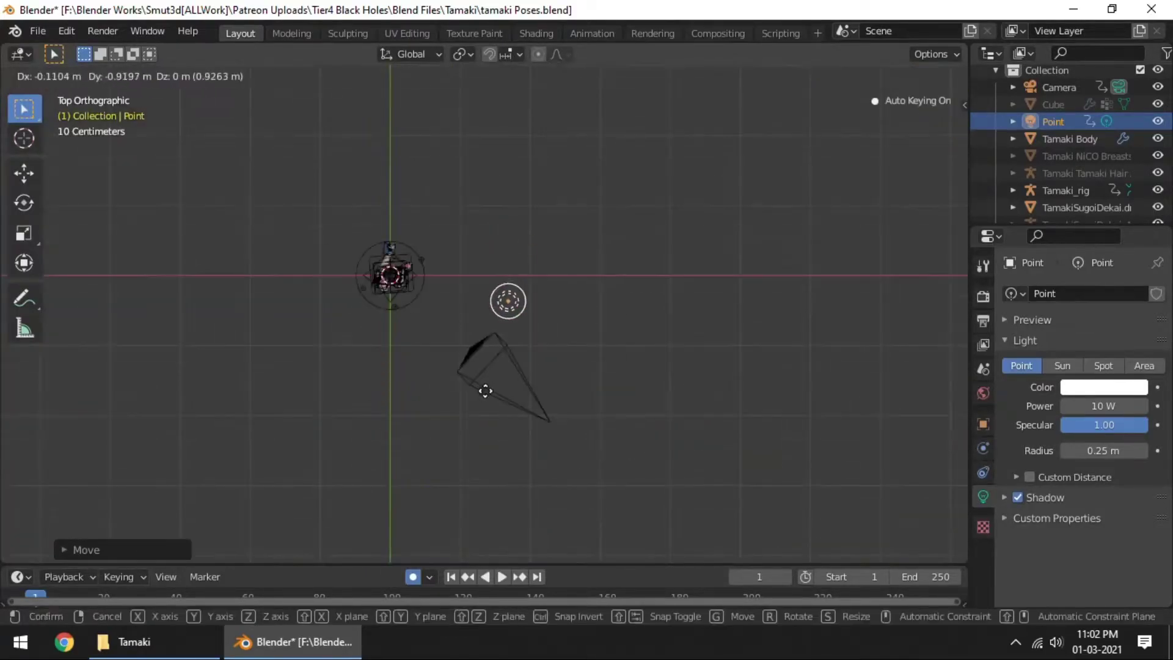
- Duplicate the point light and set its power to 100 W
key("shift+d")
key("shift+d")
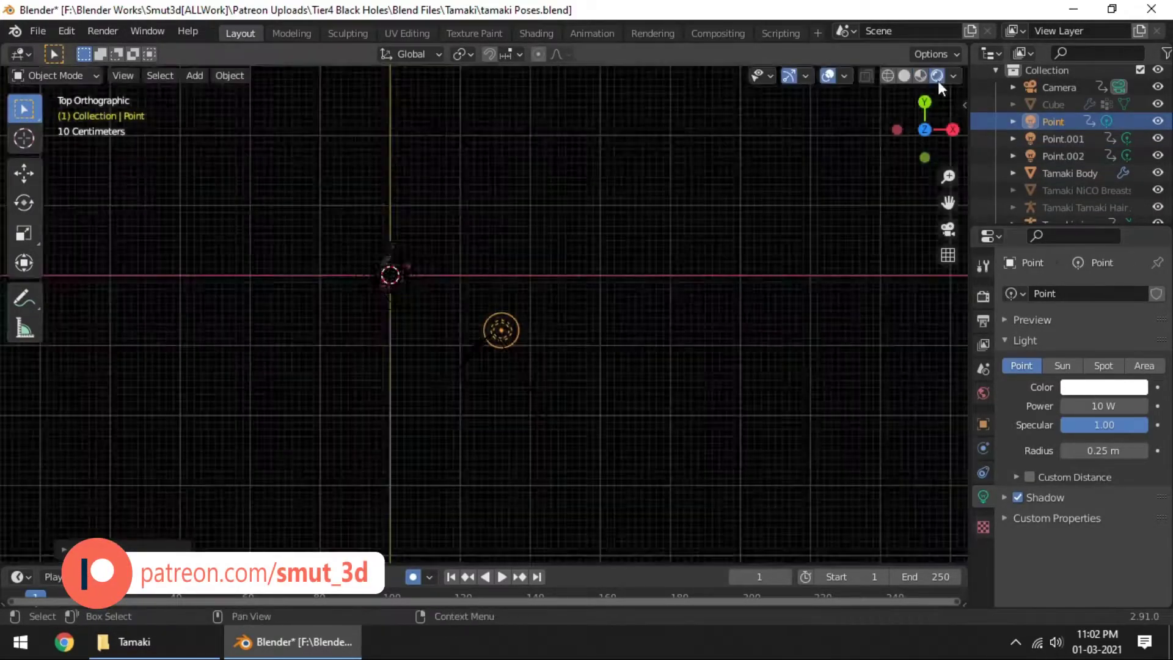
key("KP_0")
double_click(1103, 406)
type("100")
left_click(1063, 156)
- Switch the render engine to Cycles and add a plane for the backdrop
scroll(504, 207, "up", 3)
left_click(983, 297)
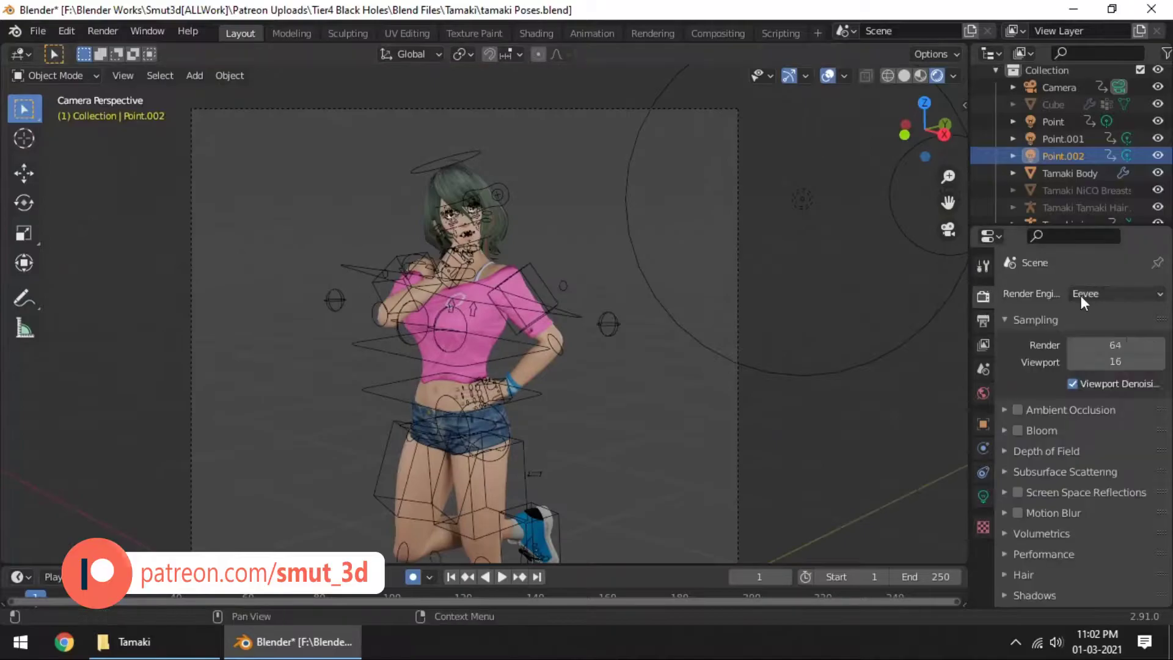
scroll(443, 265, "down", 3)
scroll(520, 299, "up", 5)
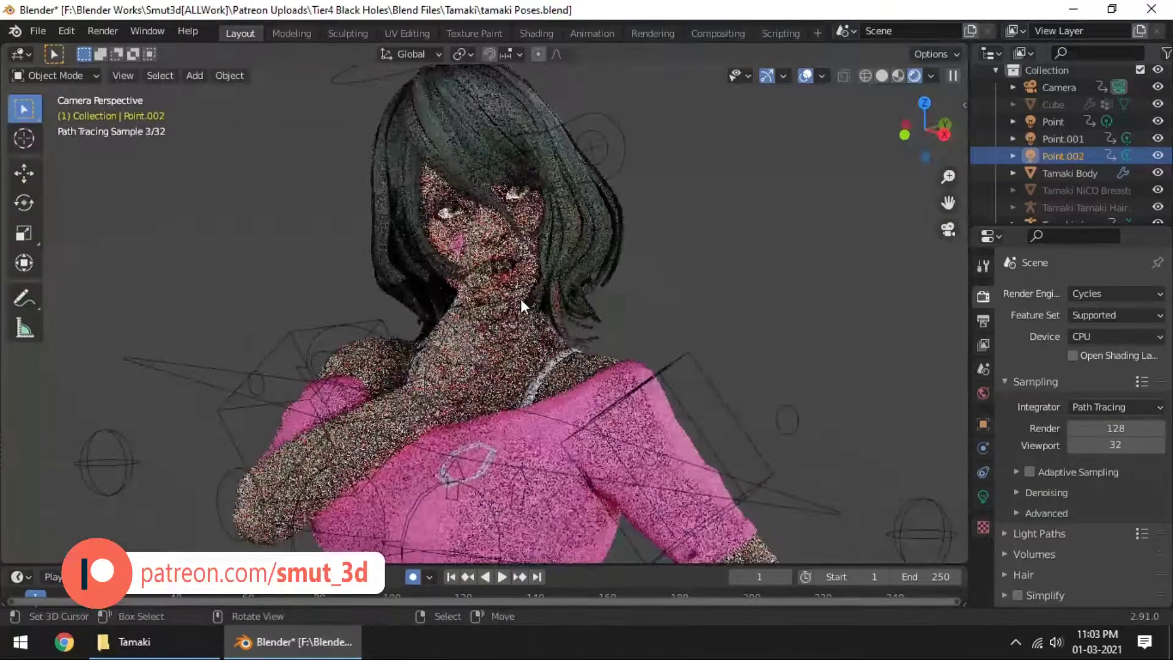
scroll(534, 316, "down", 2)
scroll(534, 317, "down", 2)
key("shift+a")
left_click(504, 267)
- Duplicate the plane, position the upright Plane.001 and delete the floor plane
key("shift+d")
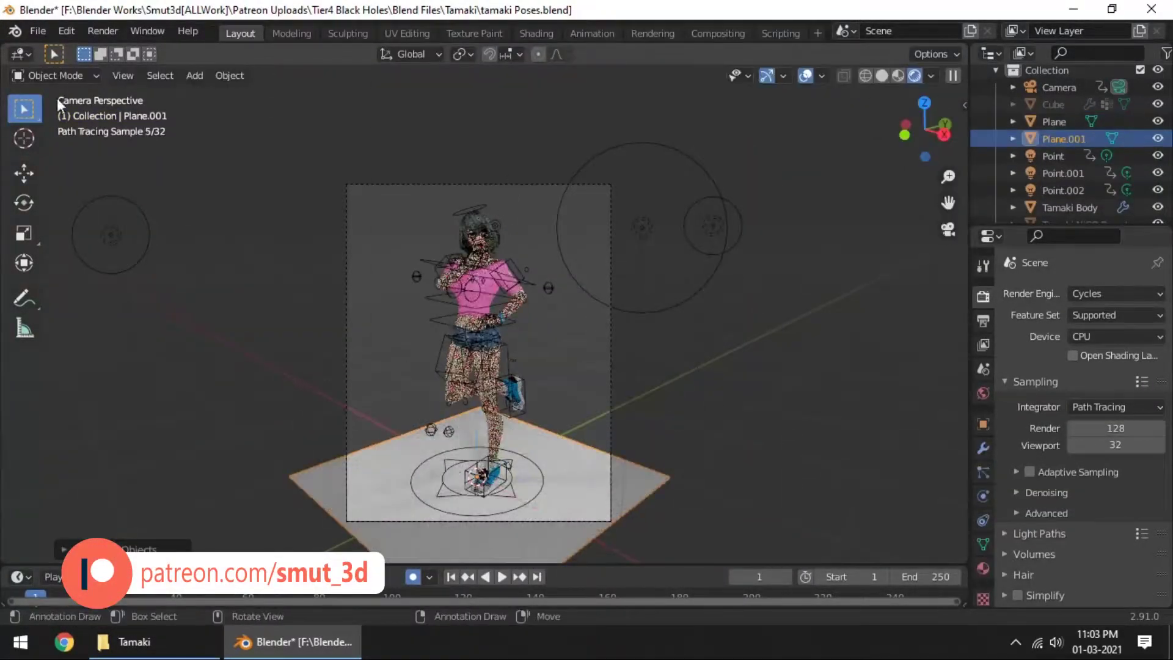
left_click_drag(488, 433, 515, 390)
left_click(202, 314)
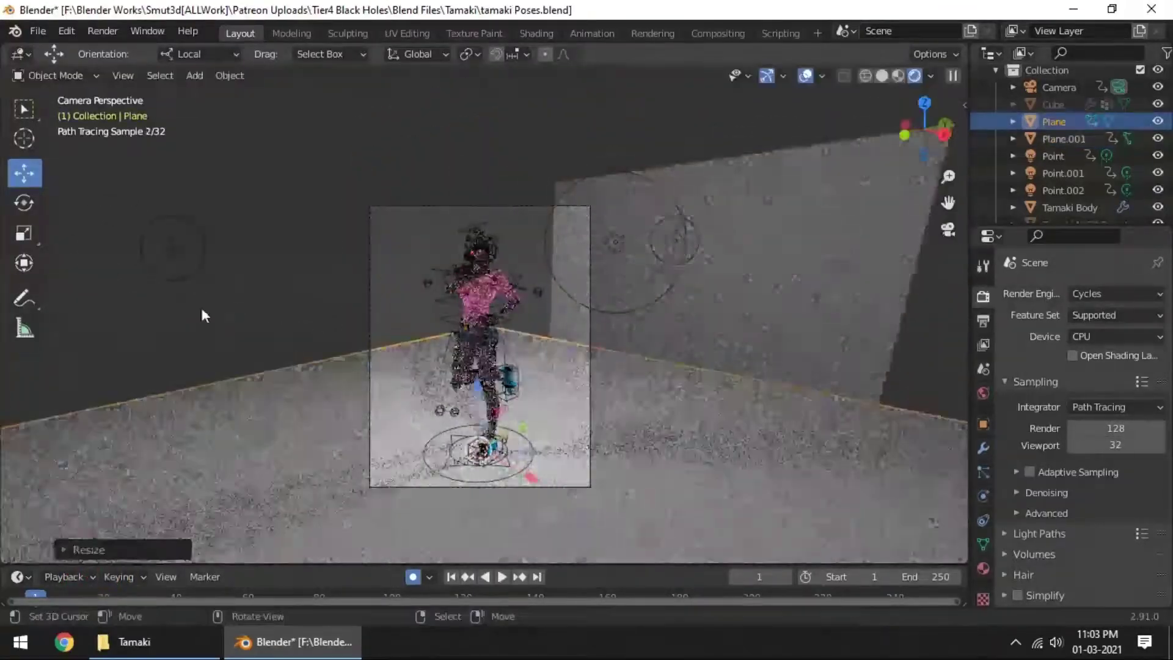
key("Delete")
left_click(753, 297)
- Extrude the backdrop's bottom edge into a floor and add level-1 subdivision smoothing
key("Tab")
key("e")
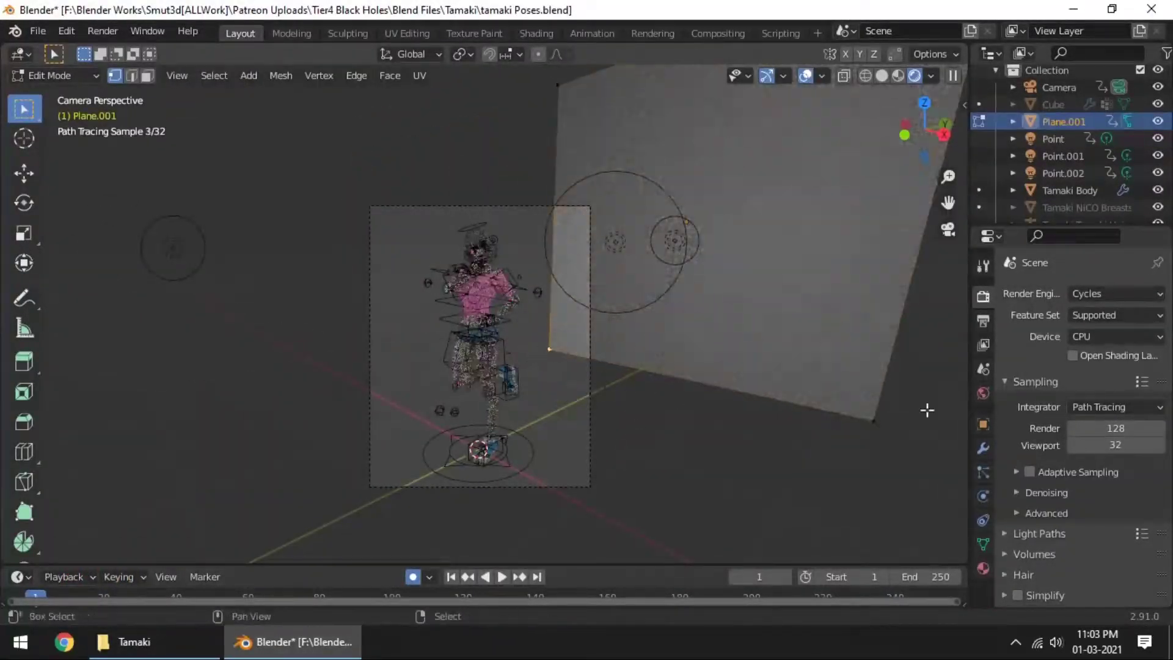
left_click(563, 348)
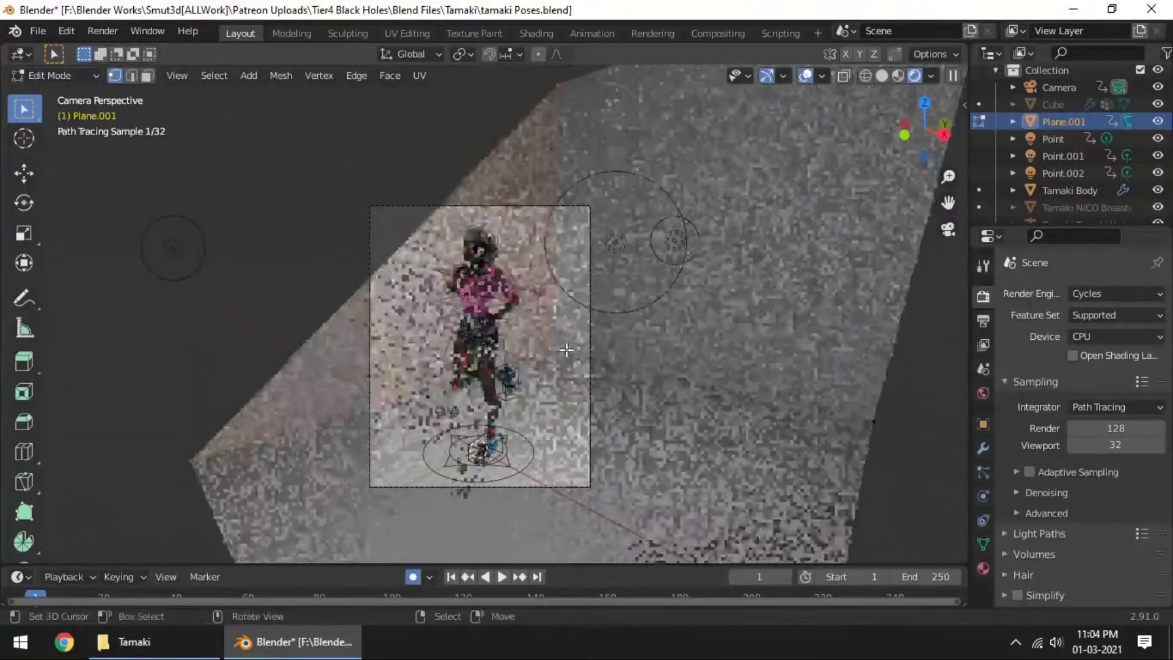
scroll(581, 242, "down", 2)
middle_click_drag(580, 242, 672, 275)
left_click(984, 448)
key("ctrl+1")
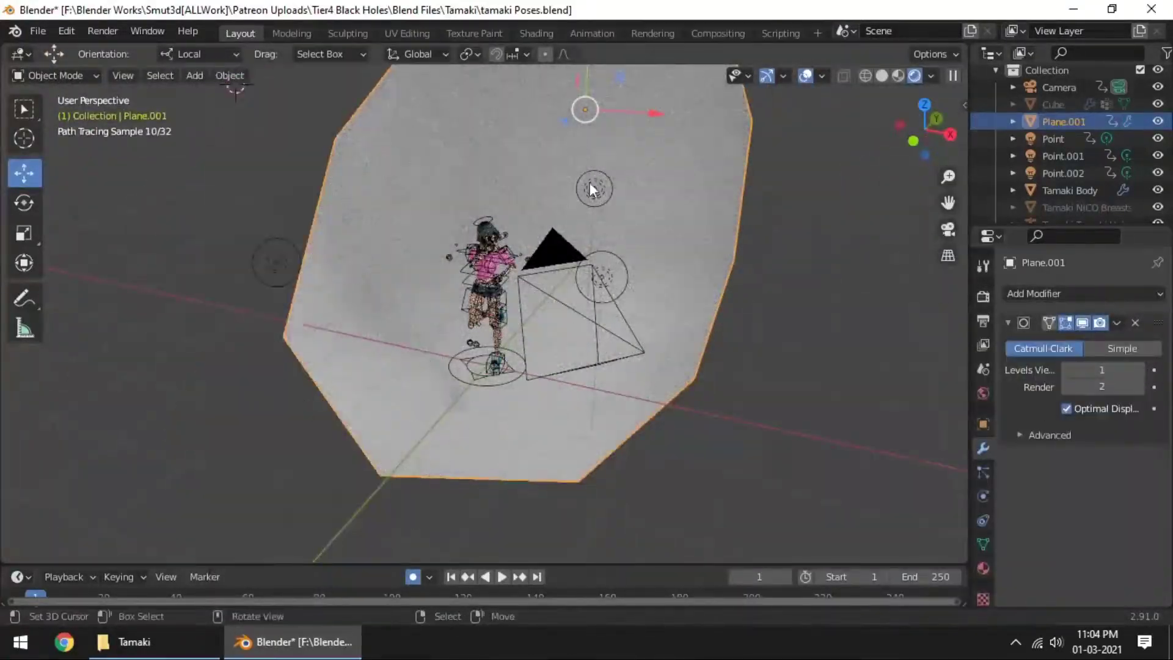
scroll(401, 311, "down", 3)
key("Tab")
- Reposition the backdrop from the top view and lift it slightly along Z
key("KP_7")
key("g")
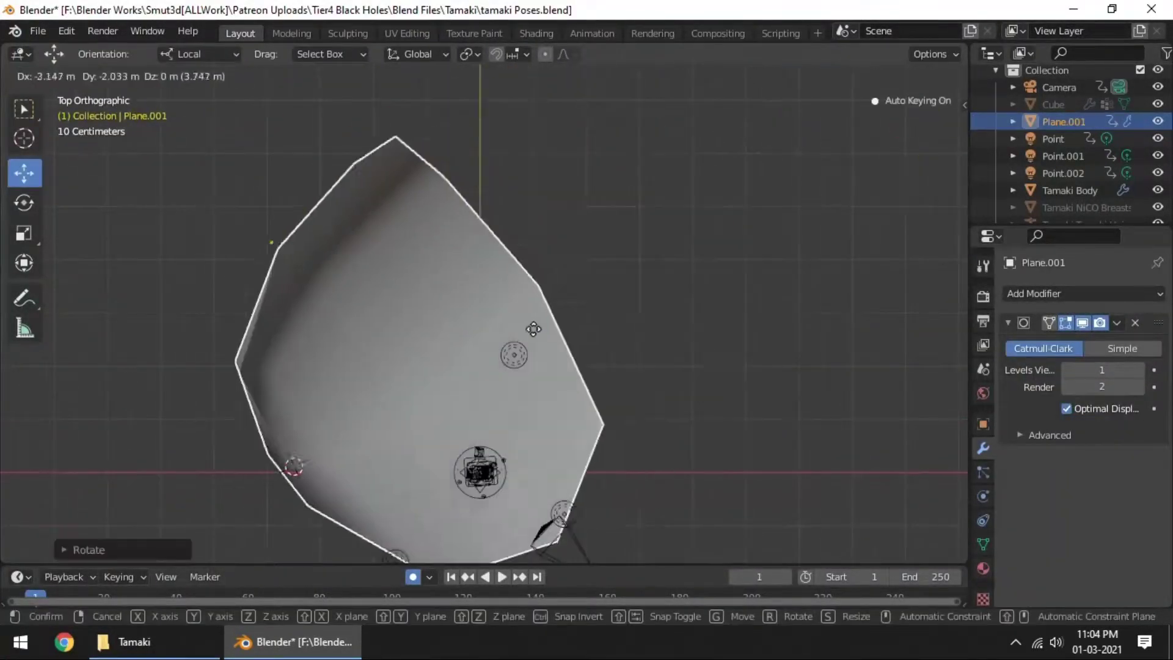
left_click(602, 440)
key("KP_0")
key("g")
key("z")
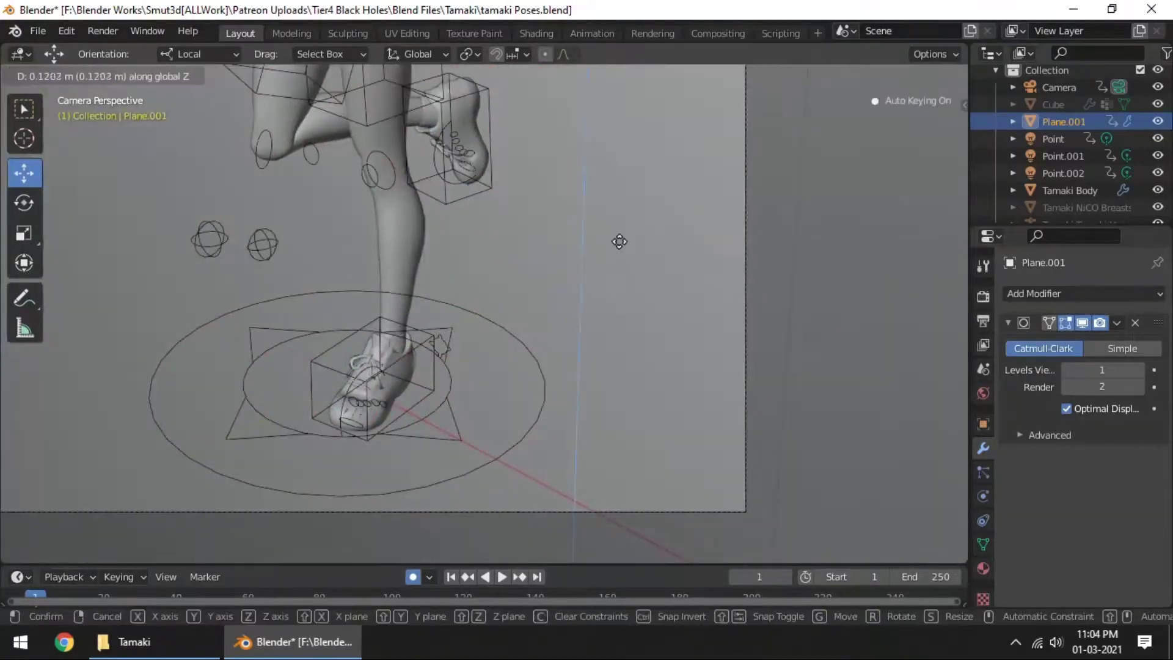
middle_click_drag(578, 350, 598, 300, "shift")
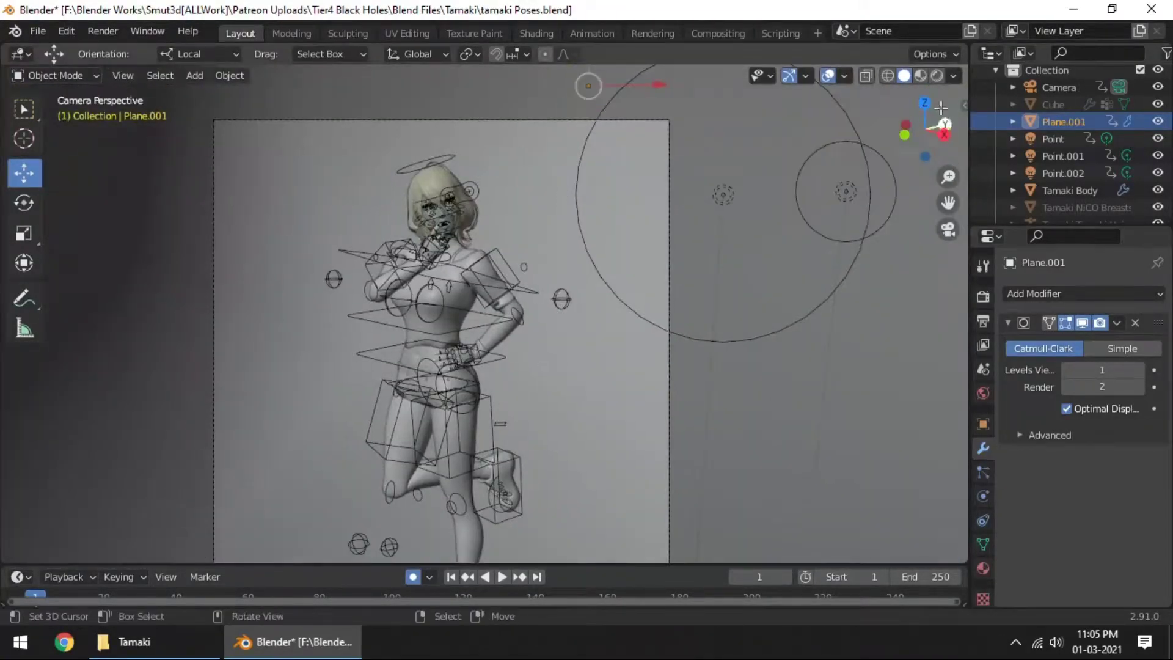
- Select the lights from the top view and add a fourth light, Point.003
left_click(1064, 156)
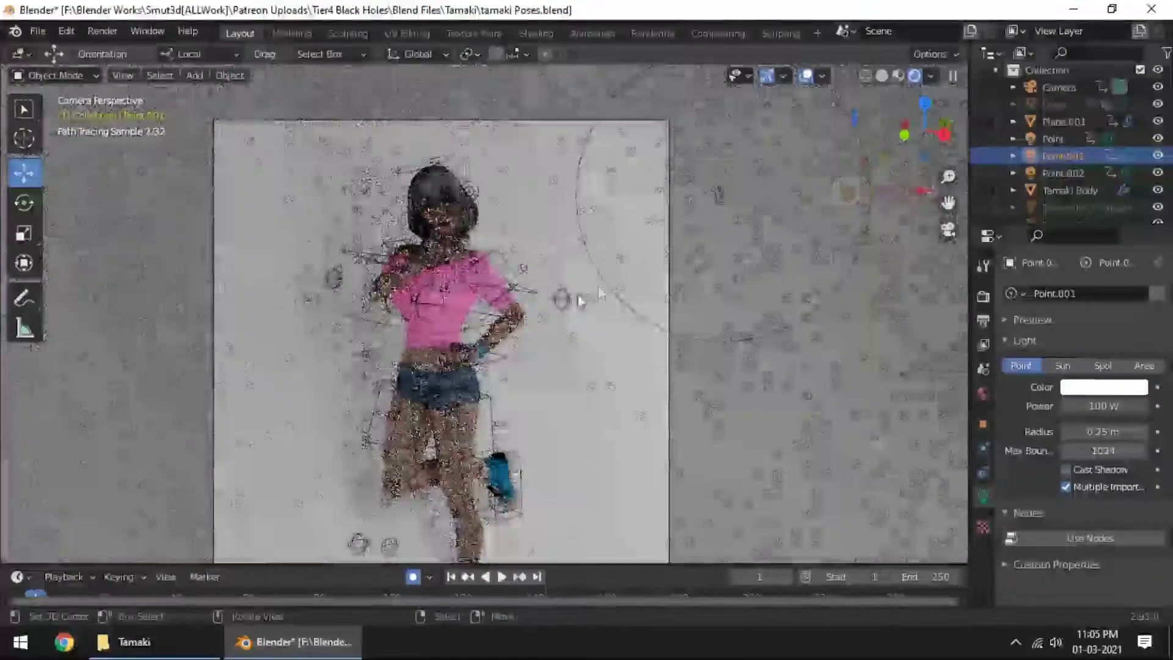
key("KP_7")
left_click(633, 372)
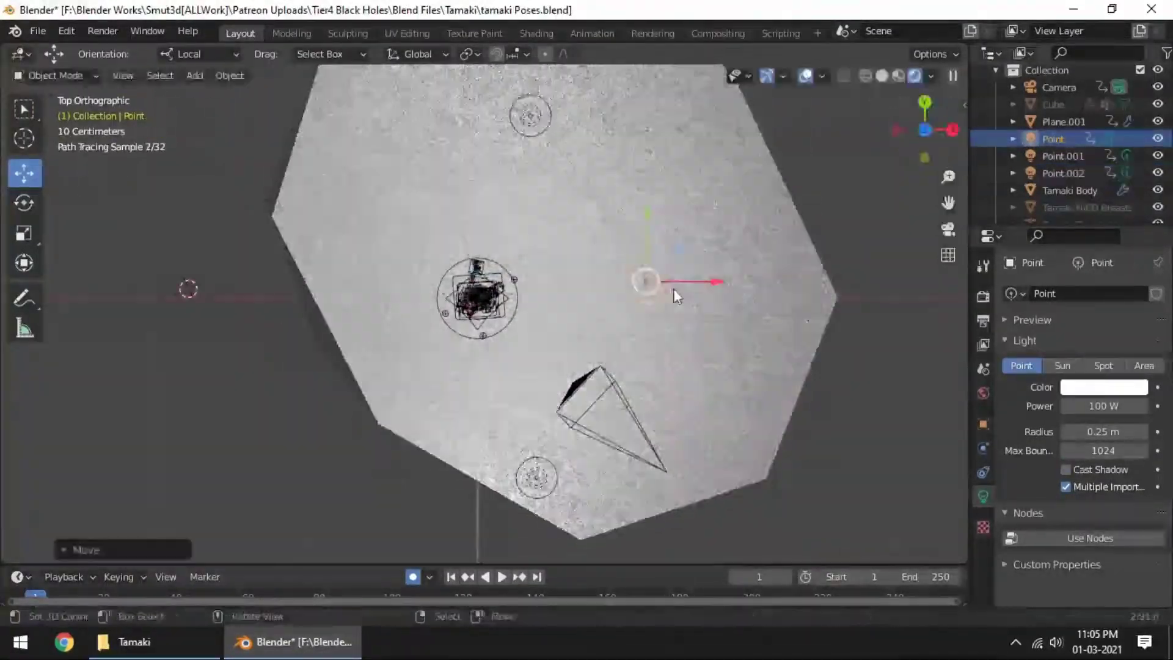
key("KP_0")
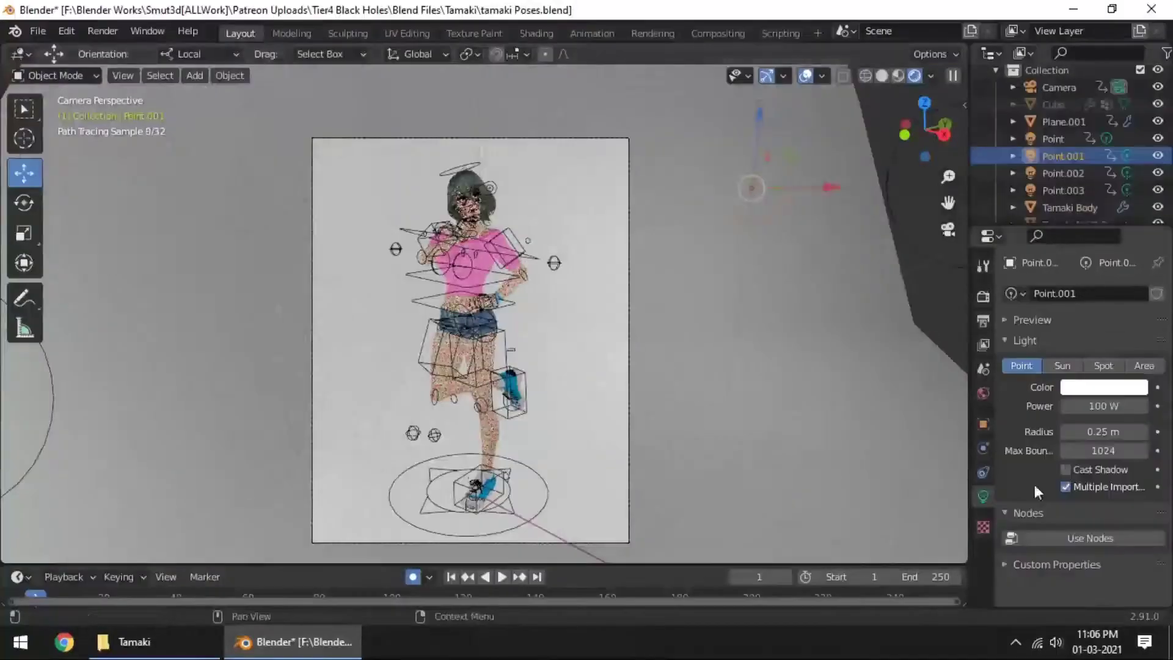
- Darken the base colour of the backdrop Plane.001 in its material settings
left_click(640, 323)
left_click(983, 569)
left_click(1112, 495)
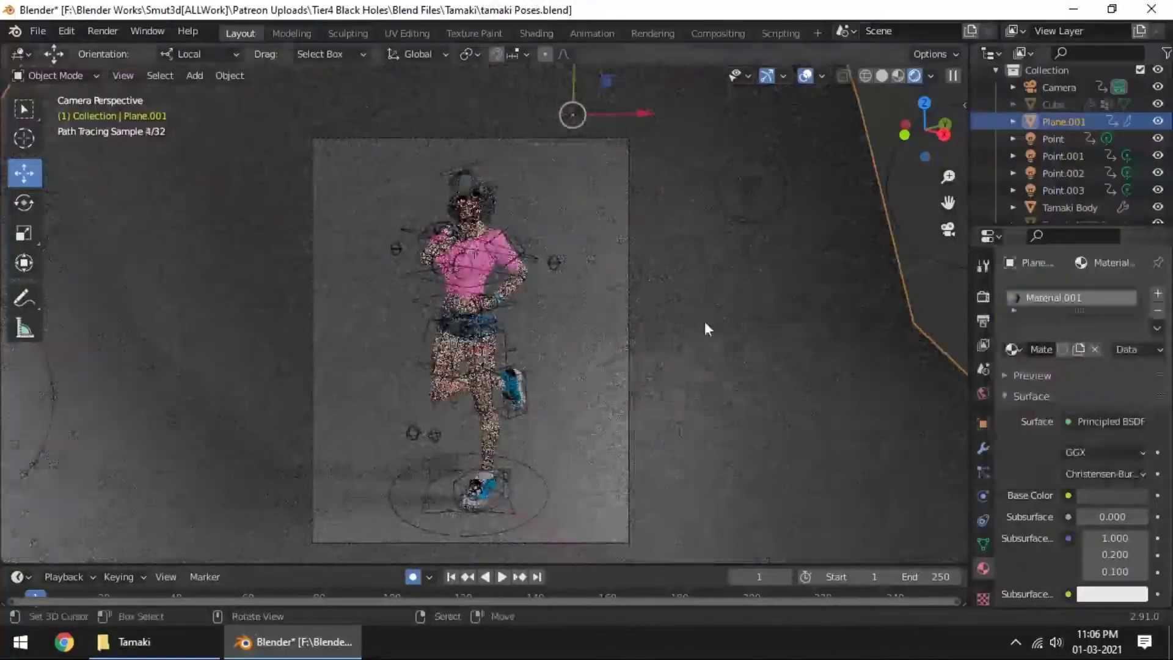
- Reposition the lights Point.001 and Point.002 from the top view
left_click(751, 188)
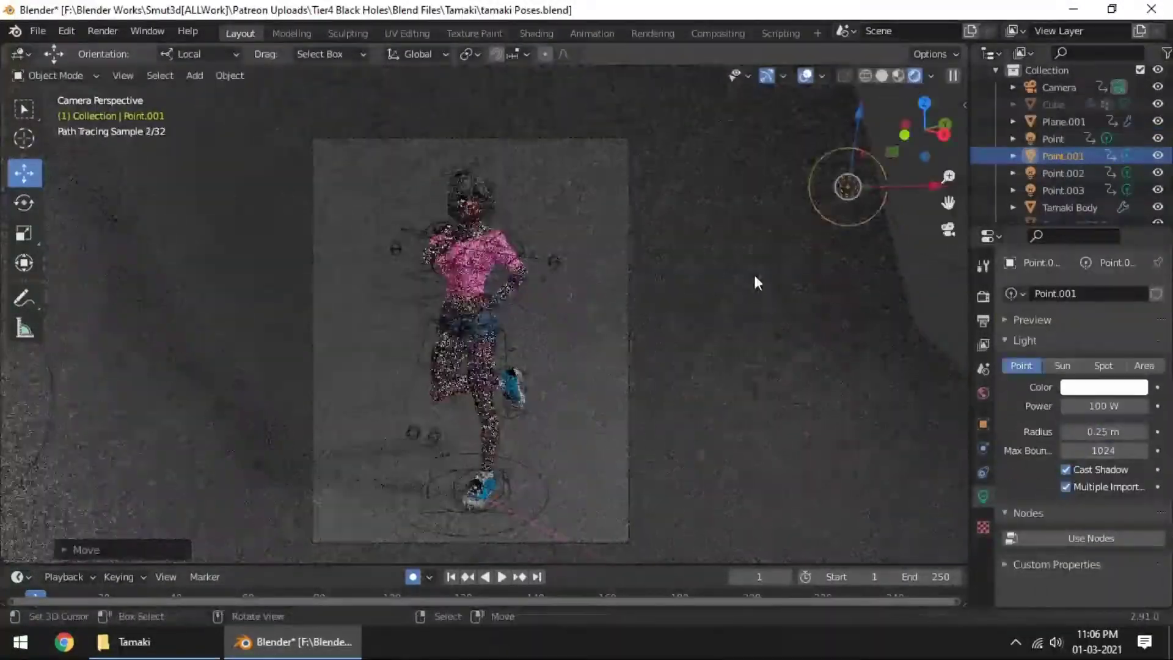
key("KP_7")
left_click(687, 350)
key("KP_0")
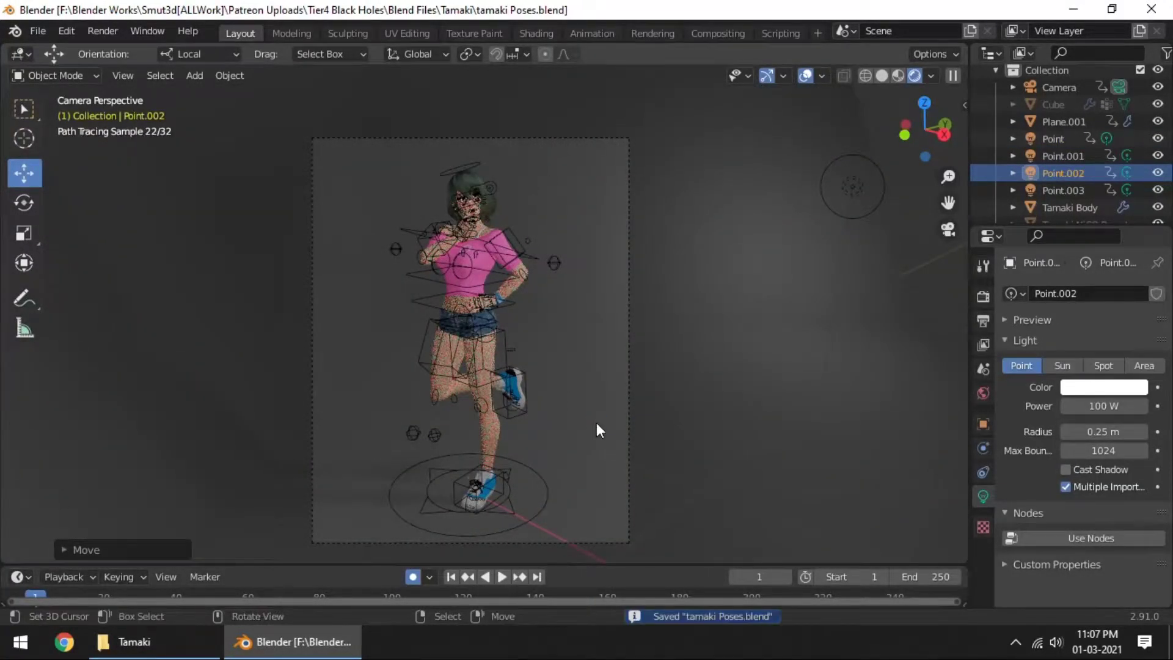
- Compare material preview and rendered viewport shading, ending in material preview
scroll(596, 423, "up", 5)
scroll(1069, 153, "down", 3)
left_click(919, 75)
scroll(637, 228, "down", 5)
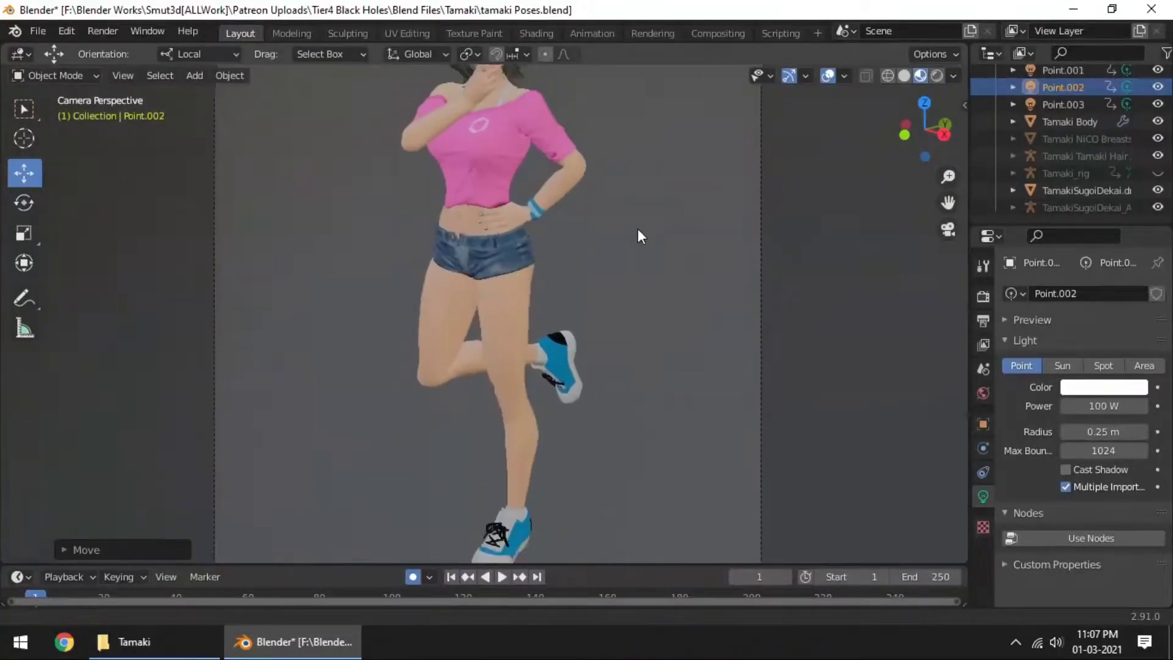
left_click(936, 75)
scroll(851, 177, "up", 4)
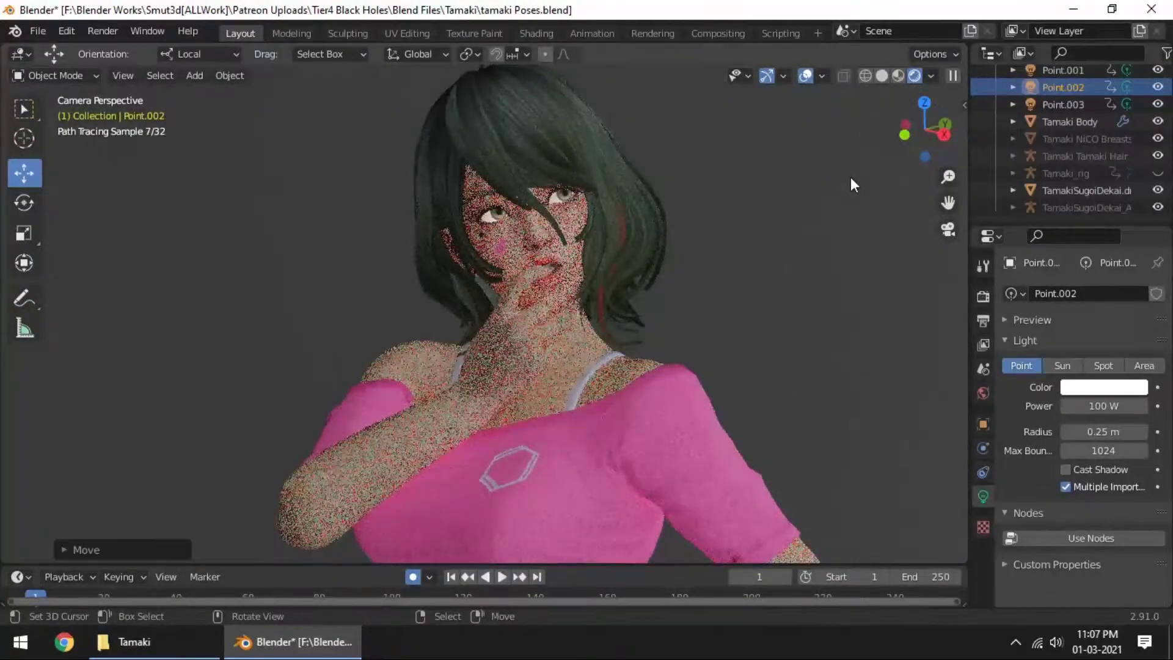
left_click(902, 76)
- Set the frame range End to 1 and the output file format to JPEG
left_click(983, 320)
scroll(1049, 352, "down", 3)
left_click(926, 577)
type("1")
left_click(1116, 555)
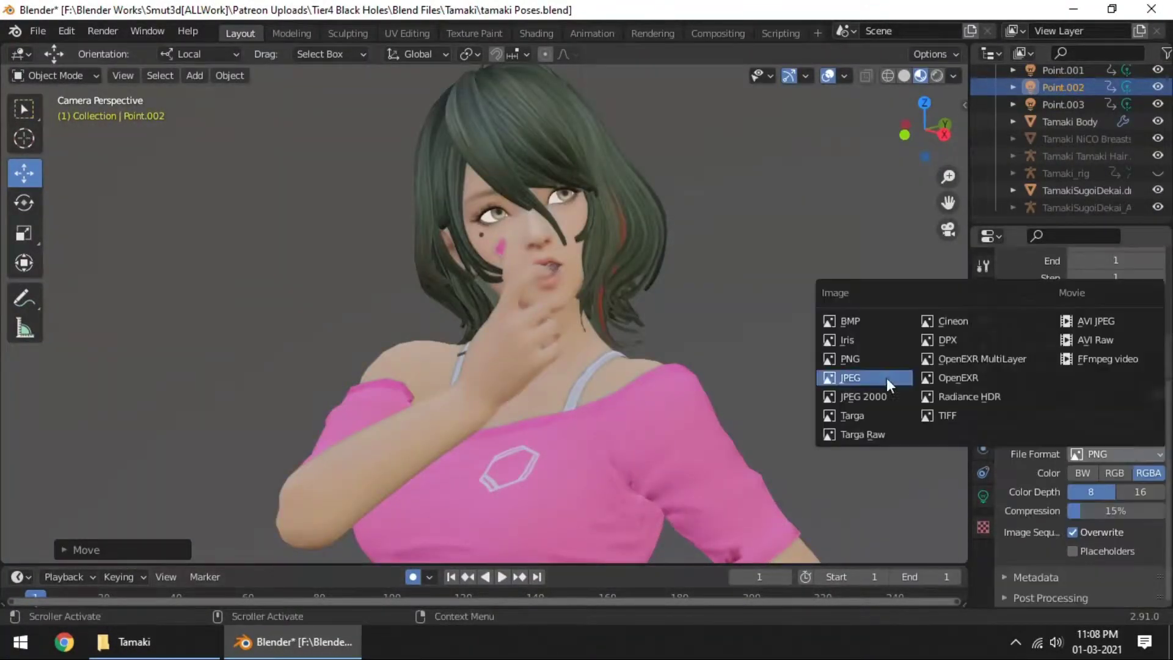
left_click(886, 378)
scroll(1075, 367, "up", 5)
left_click(983, 296)
- Set render samples to 256 and adjust the total light-path bounces
left_click(1097, 359)
type("256")
left_click(1029, 403)
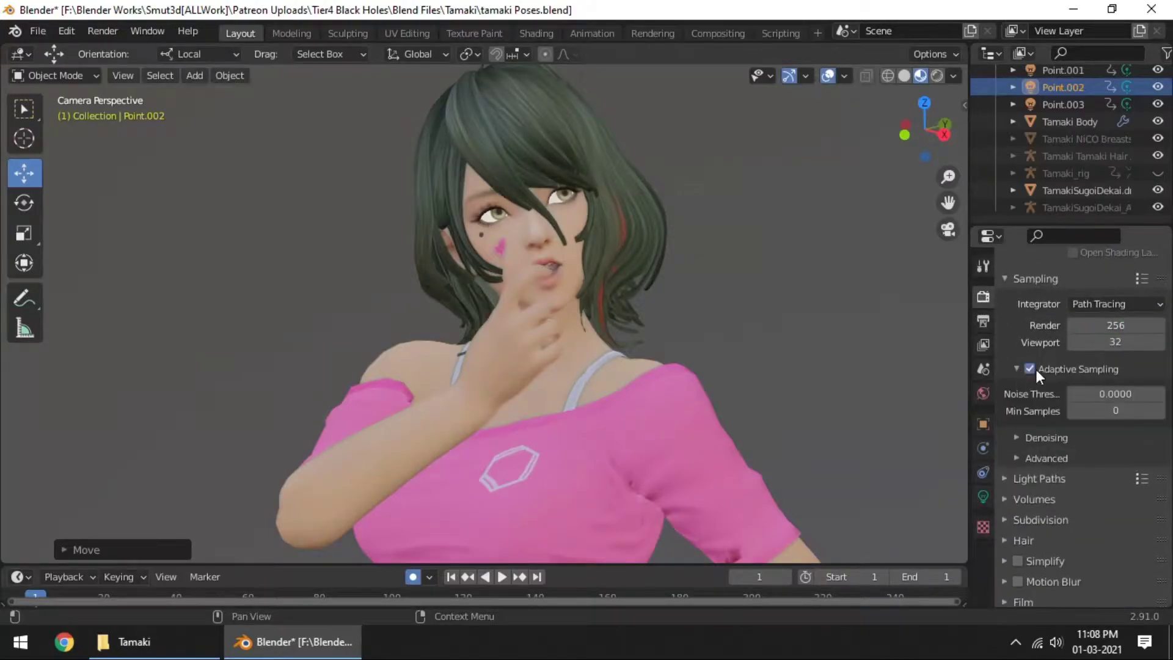
scroll(1076, 397, "down", 4)
left_click(1039, 464)
double_click(1076, 315)
key("Return")
scroll(1079, 450, "down", 5)
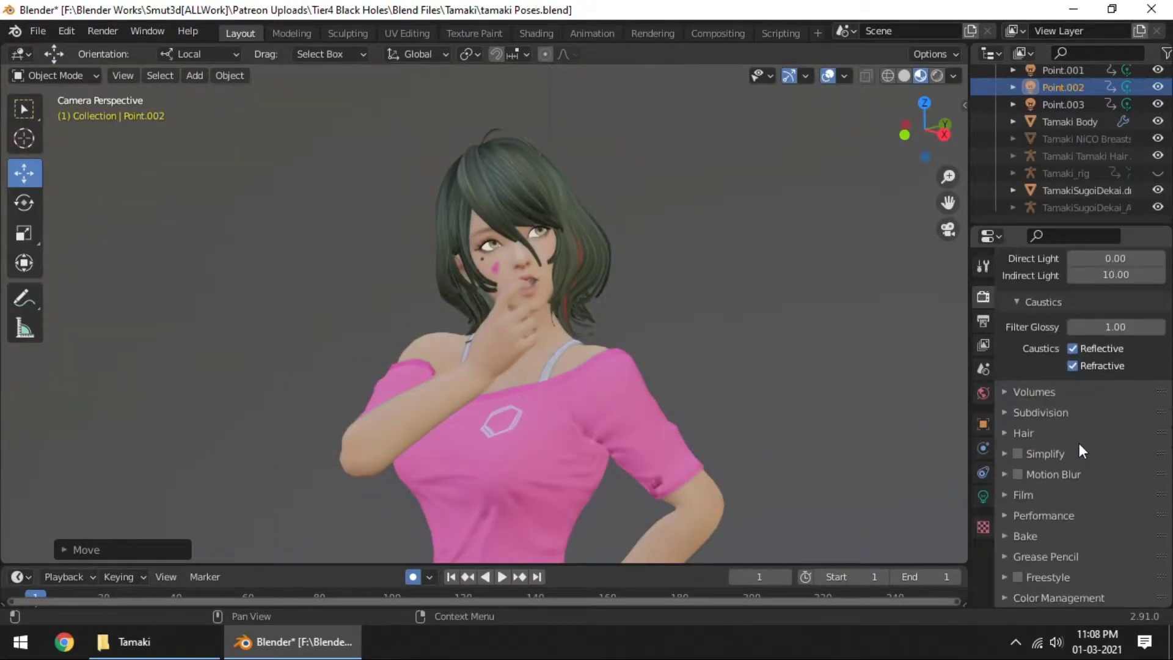
- Choose a new Tamaki Poses folder as the render output and save the blend file
left_click(983, 321)
left_click(1157, 411)
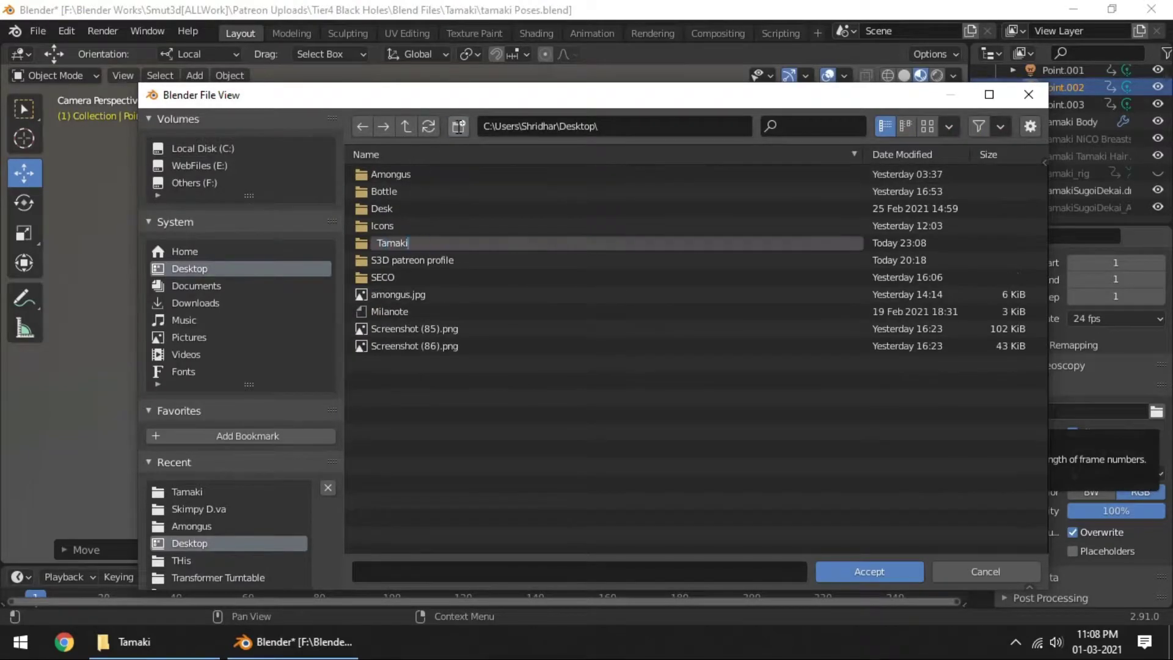
type("Poses")
key("Return")
left_click(405, 570)
key("Return")
scroll(550, 336, "down", 3)
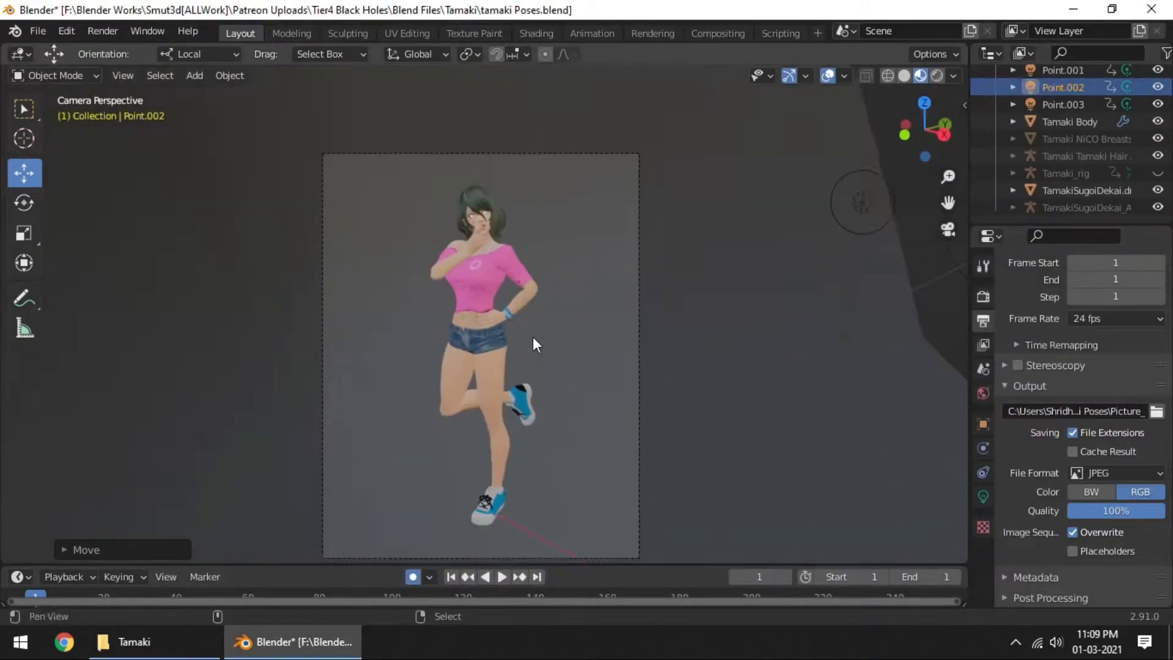
key("ctrl+s")
left_click(102, 30)
- Render the still, then apply Levels with output black 11 and Brightness/Contrast 14/7
left_click(125, 51)
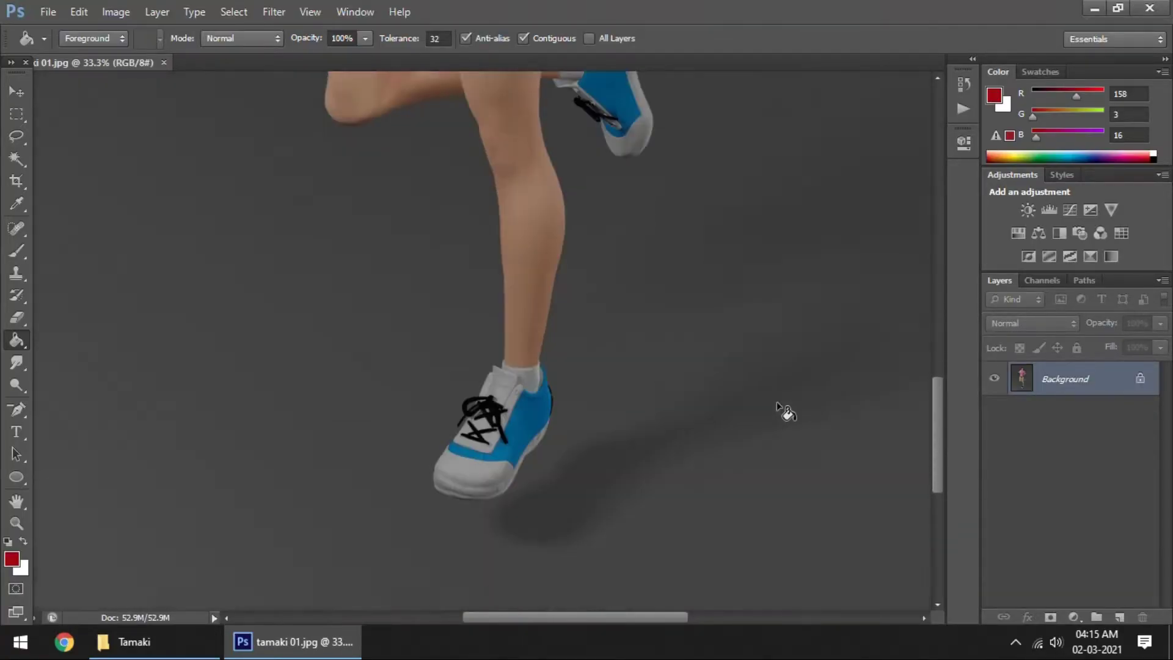
key("ctrl+minus")
key("ctrl+minus")
key("ctrl+minus")
left_click(116, 11)
left_click(496, 71)
left_click_drag(677, 389, 687, 391)
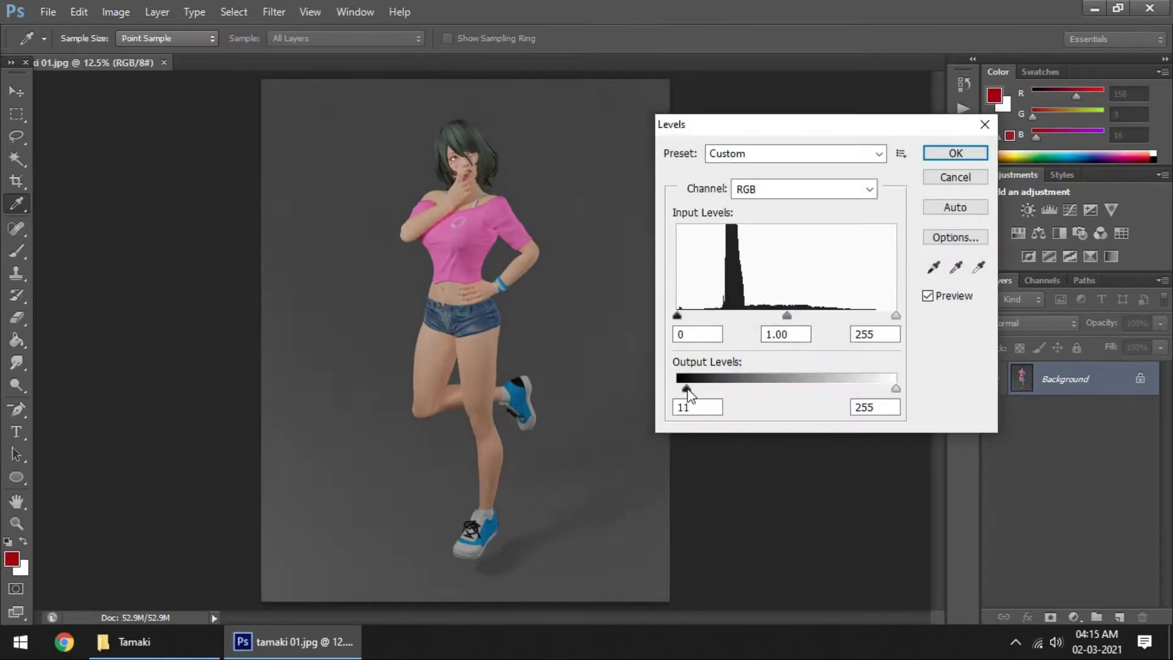
left_click(944, 156)
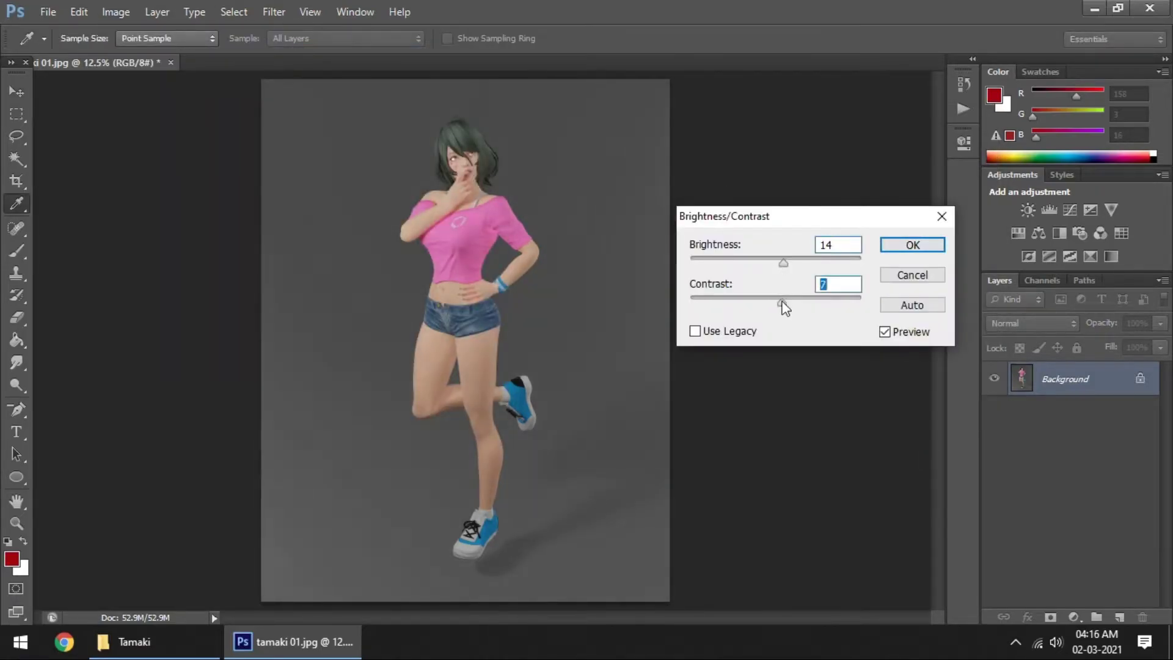
left_click(896, 251)
- Apply an Exposure adjustment, close Hue/Saturation unchanged, and zoom in with the Move tool
left_click(115, 11)
left_click(496, 99)
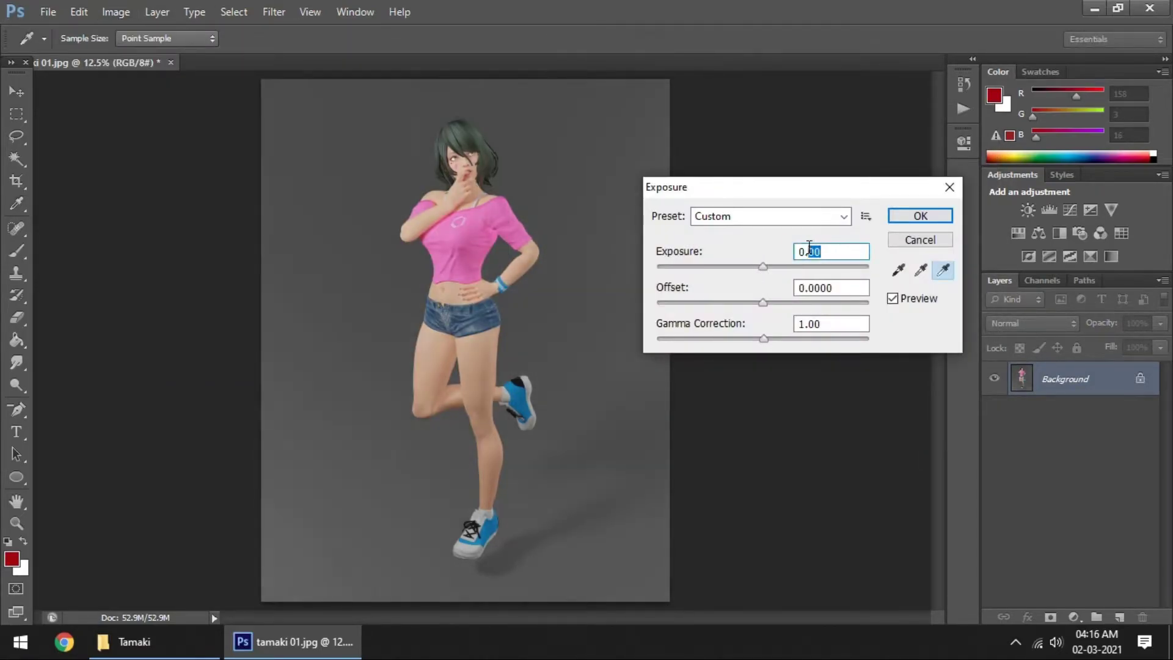
key("Return")
key("ctrl+u")
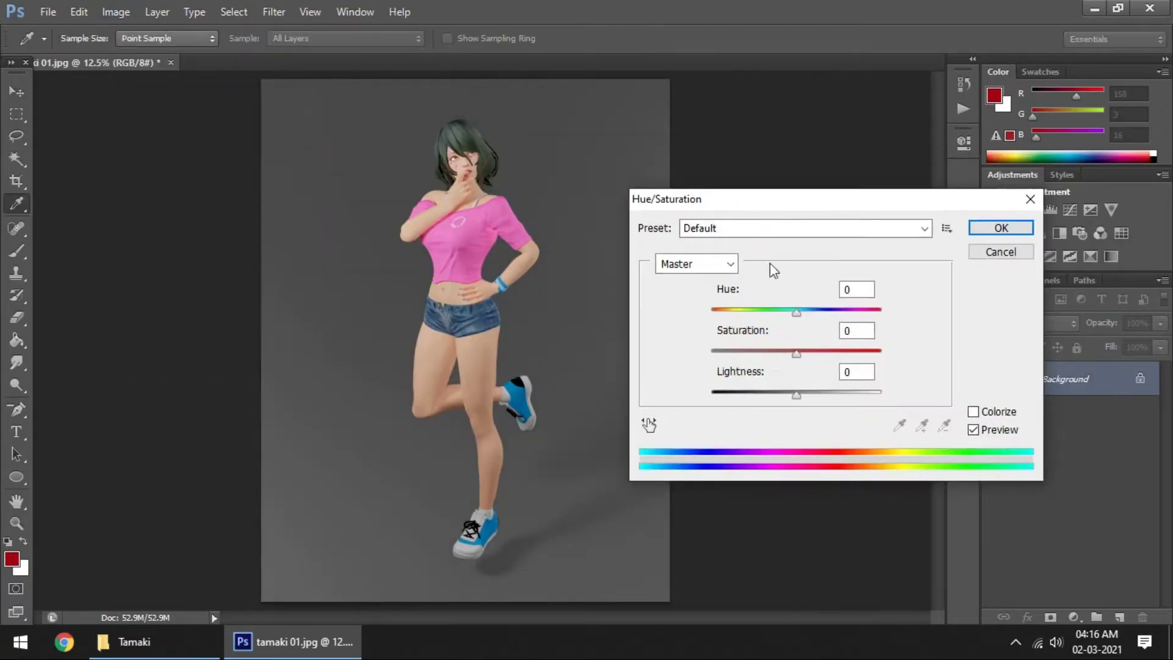
left_click(1001, 228)
key("v")
scroll(508, 164, "up", 1, "alt")
- Smudge the blue wristband edge into the skin
scroll(868, 148, "up", 1, "alt")
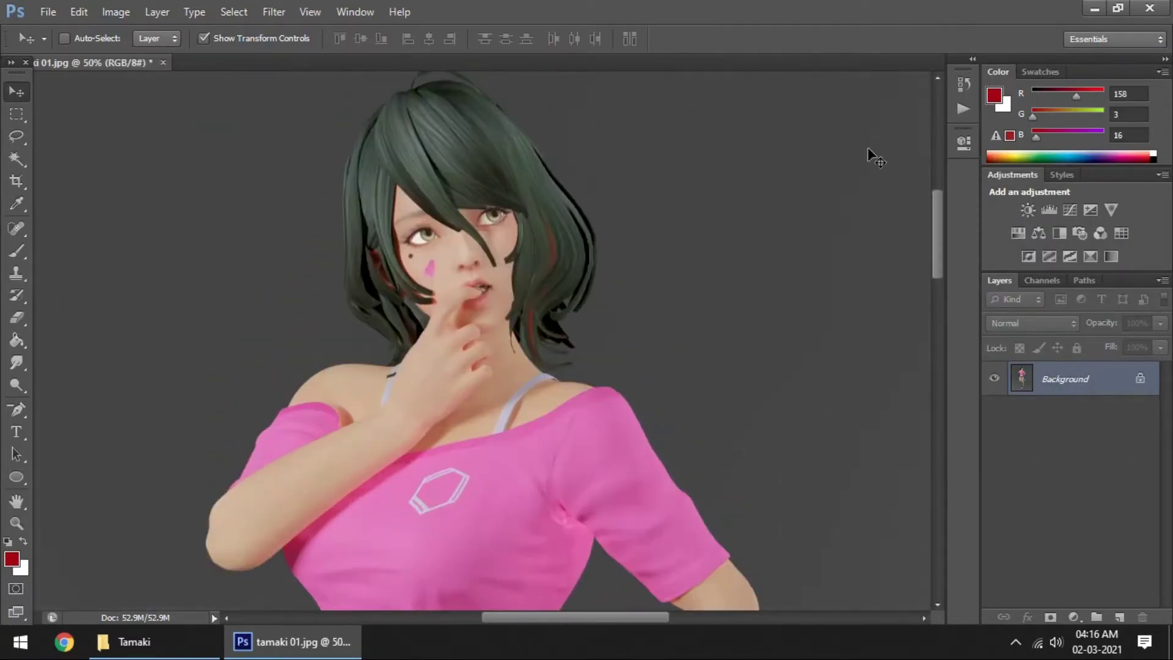
scroll(845, 226, "up", 1, "alt")
scroll(845, 226, "up", 2, "alt")
left_click_drag(616, 621, 608, 621)
right_click(16, 363)
left_click(86, 390)
right_click(706, 325)
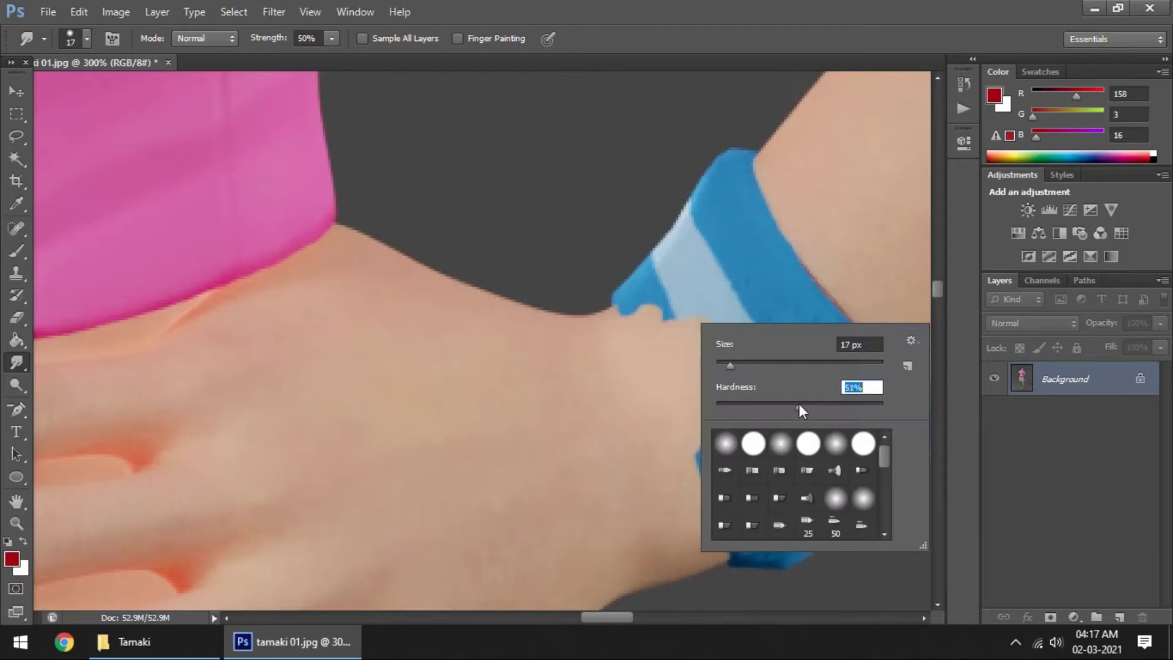
left_click_drag(638, 318, 664, 352)
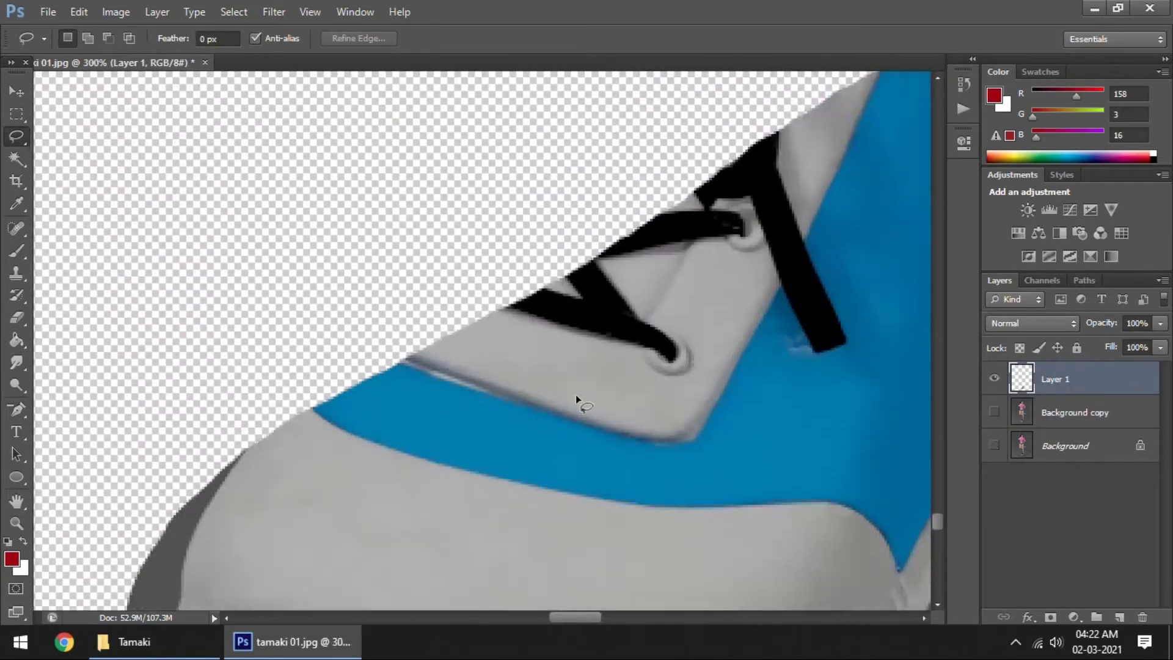
- Erase the shadow around the shoe on Layer 1 and start Save As
scroll(344, 424, "down", 2)
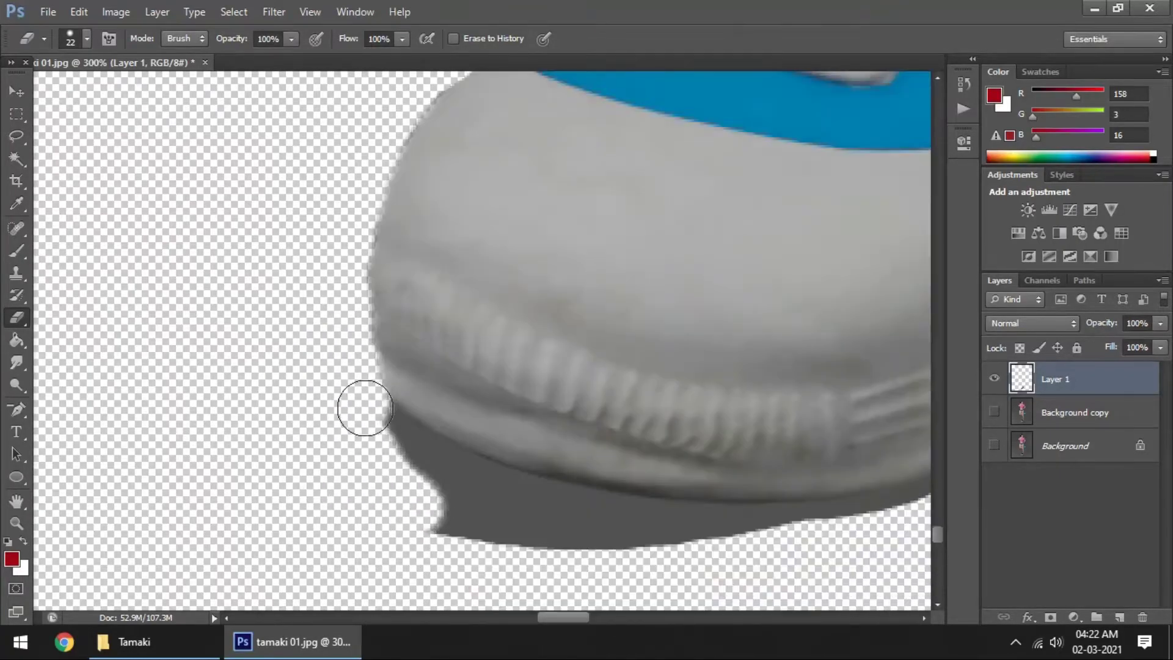
left_click_drag(359, 405, 384, 368)
scroll(737, 478, "right", 2, "ctrl")
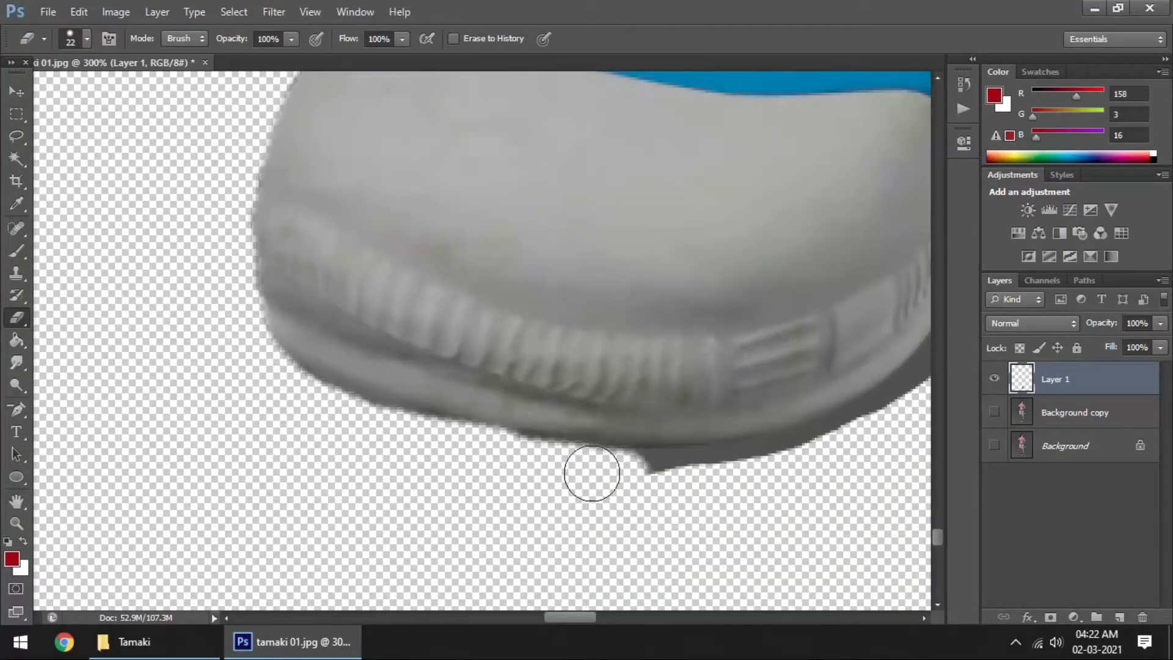
scroll(592, 473, "right", 3, "ctrl")
scroll(634, 330, "up", 2)
scroll(613, 360, "right", 3, "ctrl")
scroll(450, 346, "up", 2)
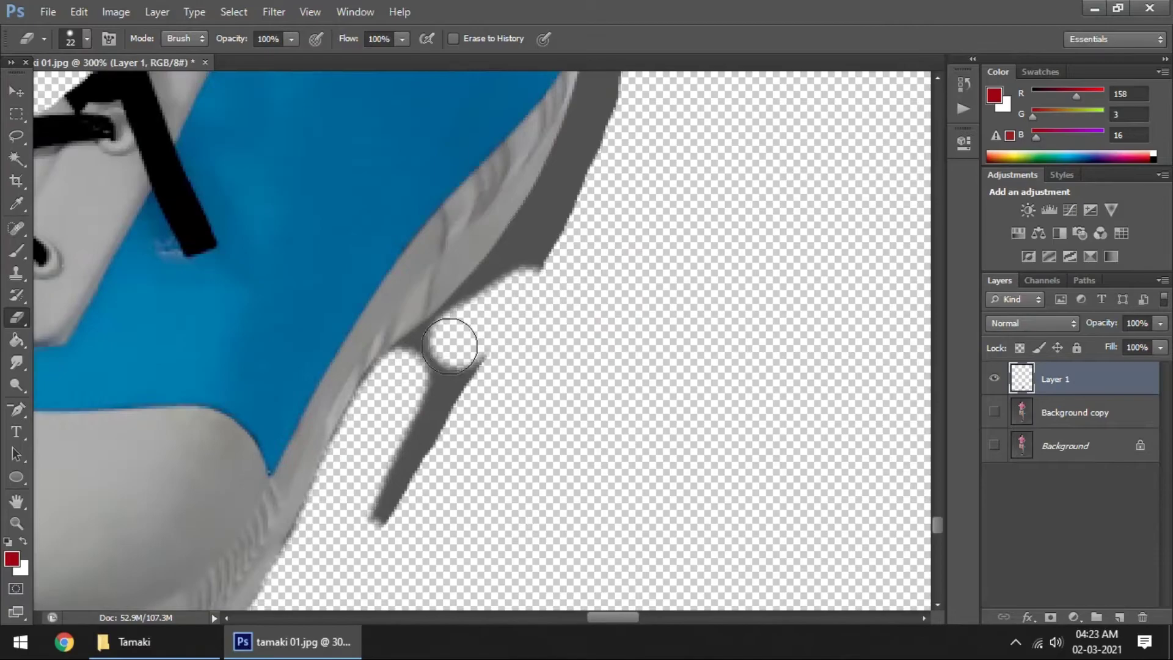
scroll(623, 178, "up", 2)
scroll(626, 236, "up", 2)
scroll(626, 391, "up", 2)
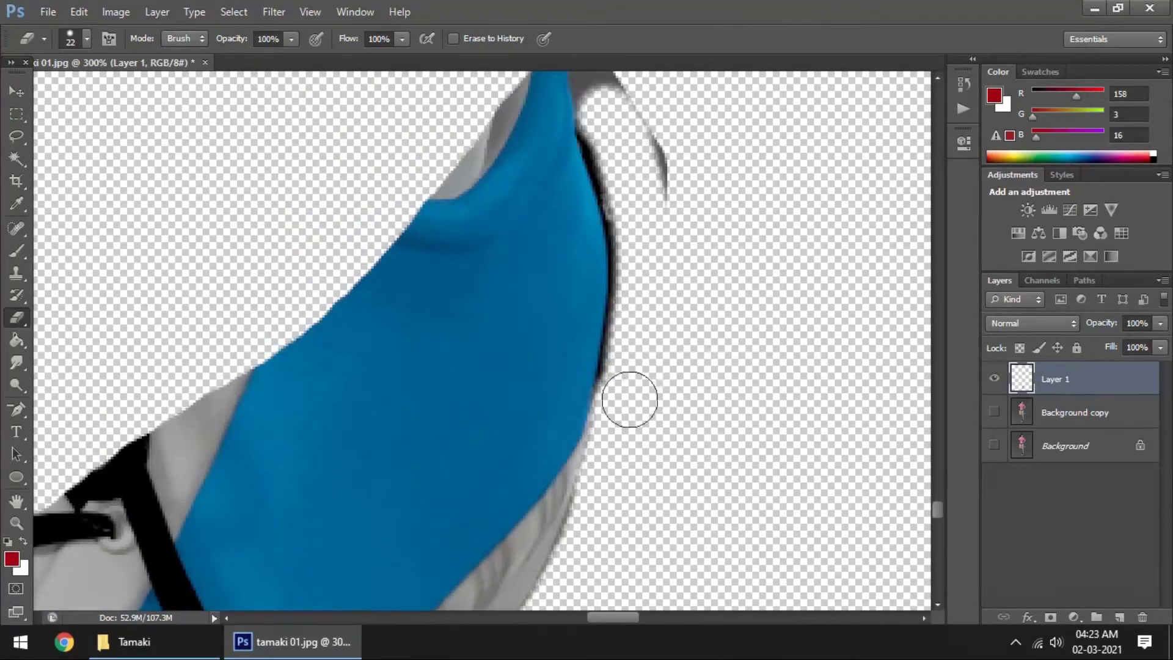
scroll(634, 248, "up", 2)
scroll(635, 248, "down", 4, "alt")
key("ctrl+shift+s")
type("edit")
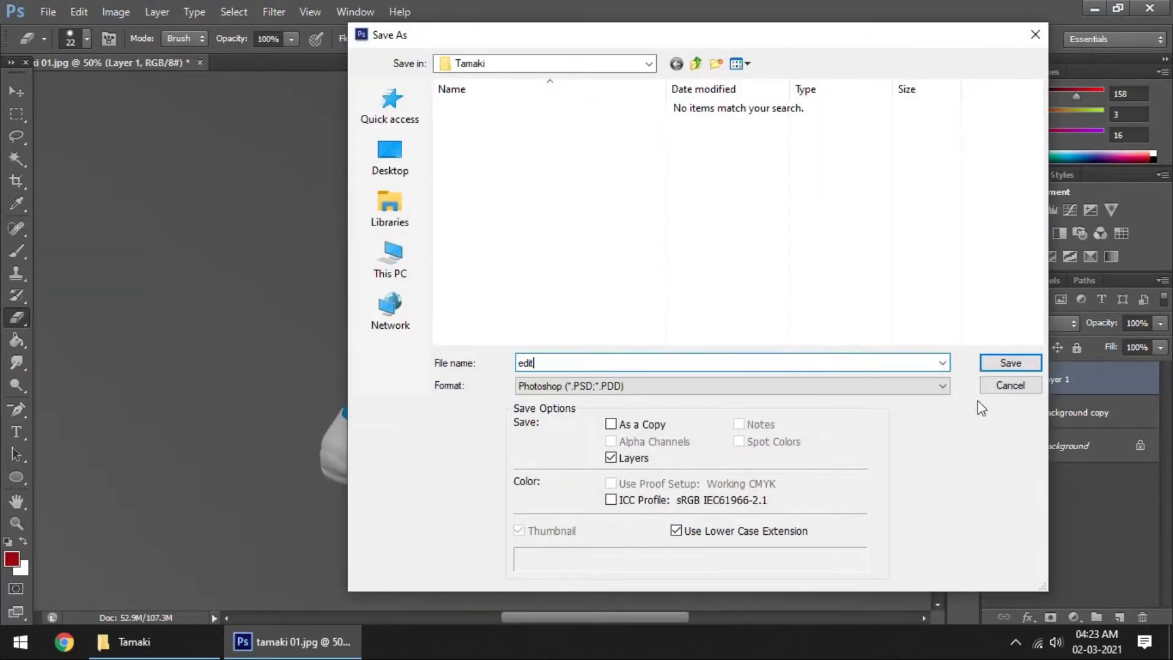
- Save the document as edit.psd
key("Return")
left_click(16, 362)
scroll(581, 407, "up", 2, "alt")
right_click(581, 407)
key("Escape")
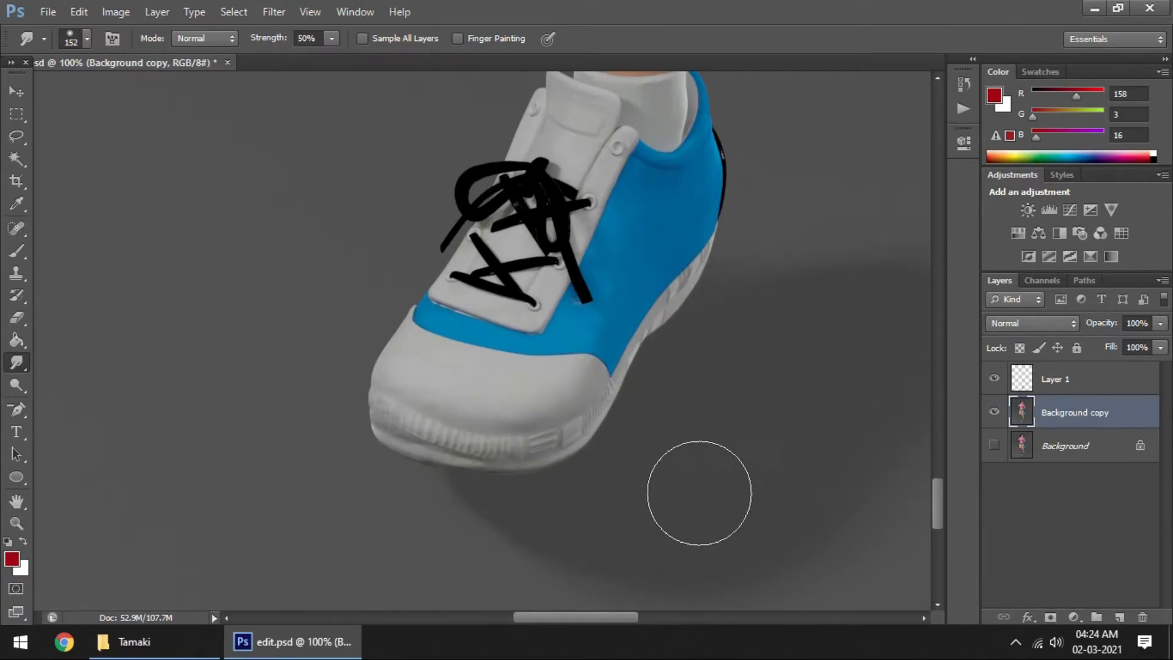
- Soften the shadow beneath the shoe with the Smudge and Blur tools
scroll(795, 428, "down", 6, "alt")
scroll(610, 369, "up", 2, "alt")
scroll(526, 538, "up", 4, "alt")
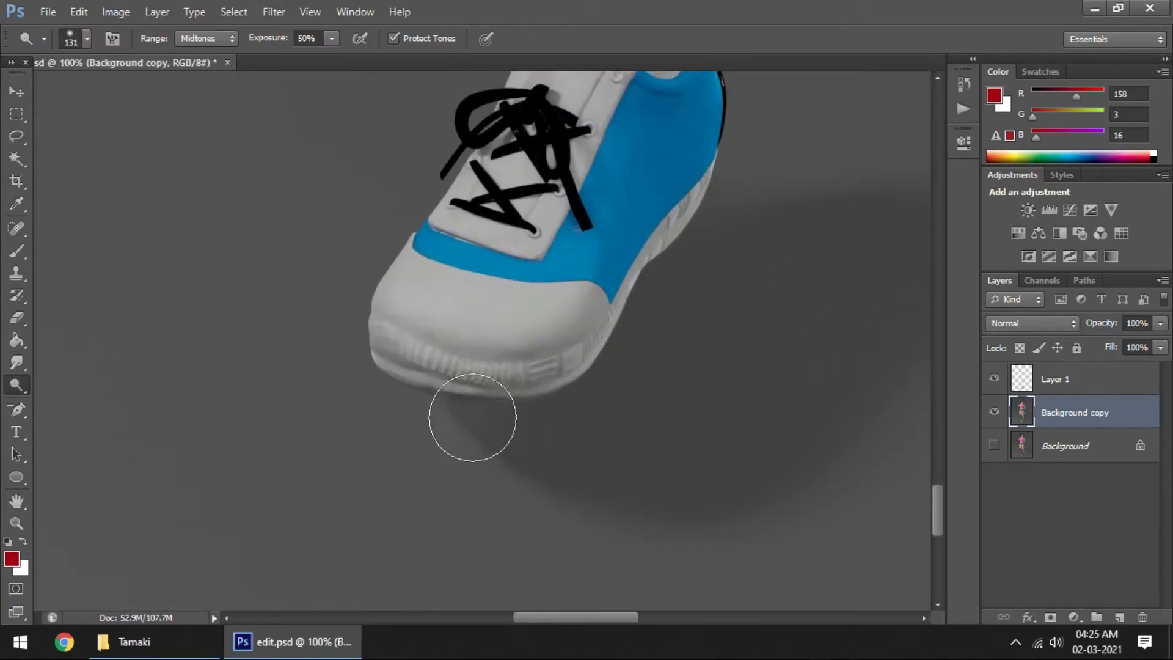
right_click(524, 392)
right_click(17, 384)
left_click(52, 363)
right_click(464, 398)
key("Escape")
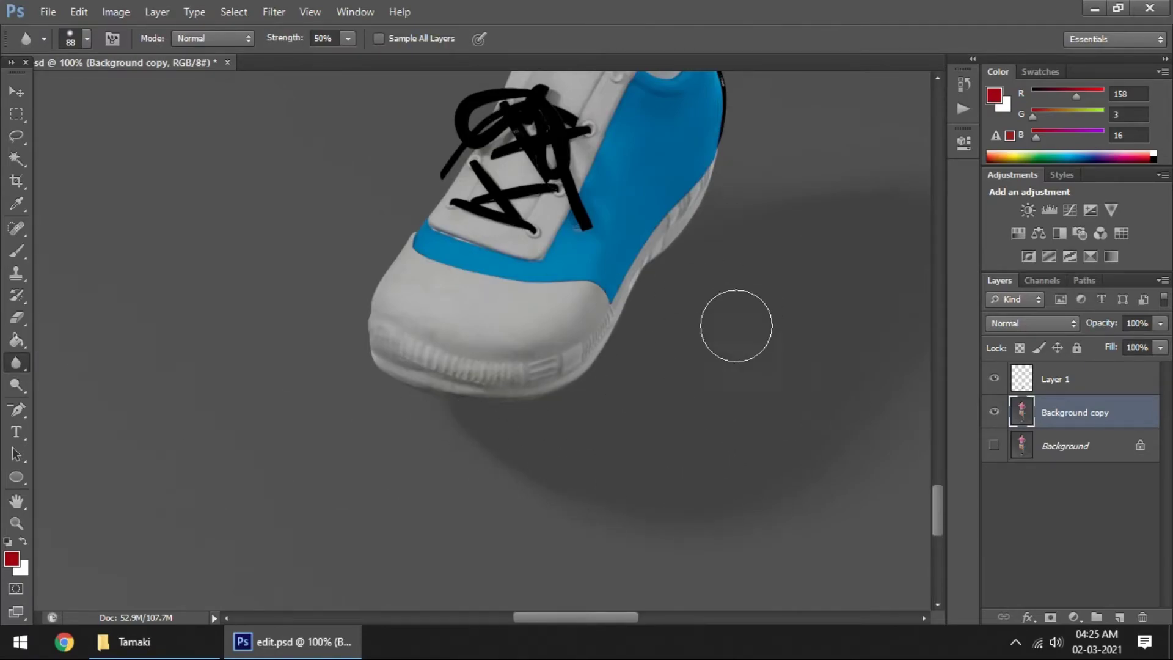
- Fit the image in view and save a JPEG copy named tamaki 01
scroll(736, 326, "down", 3, "alt")
scroll(901, 361, "down", 4, "alt")
key("v")
key("ctrl+shift+s")
left_click(578, 171)
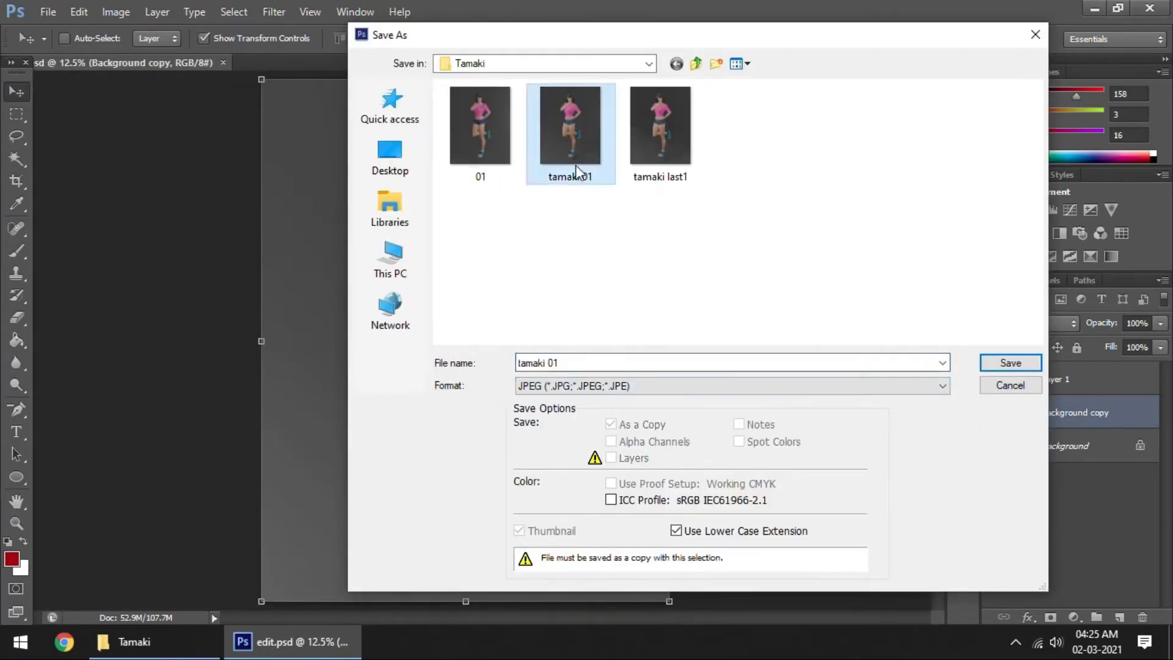